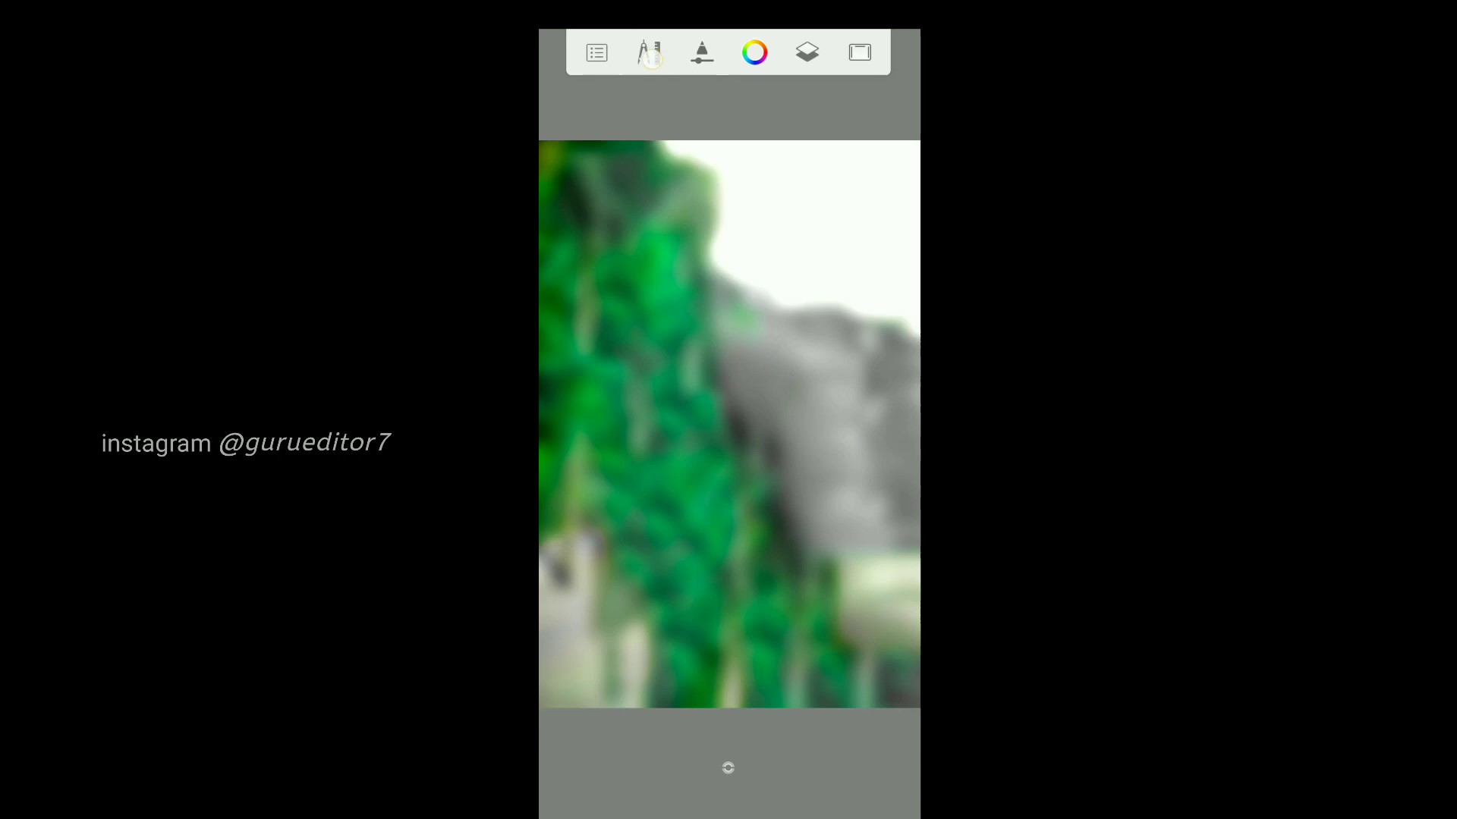
Step: Launch SketchBook's Import Image tool to add a picture over the blurred background
{"action": "left_click", "coordinate": [650, 55]}
Step: Pick the portrait photo of the man in the jacket from the phone's Recent images
{"action": "left_click", "coordinate": [683, 186]}
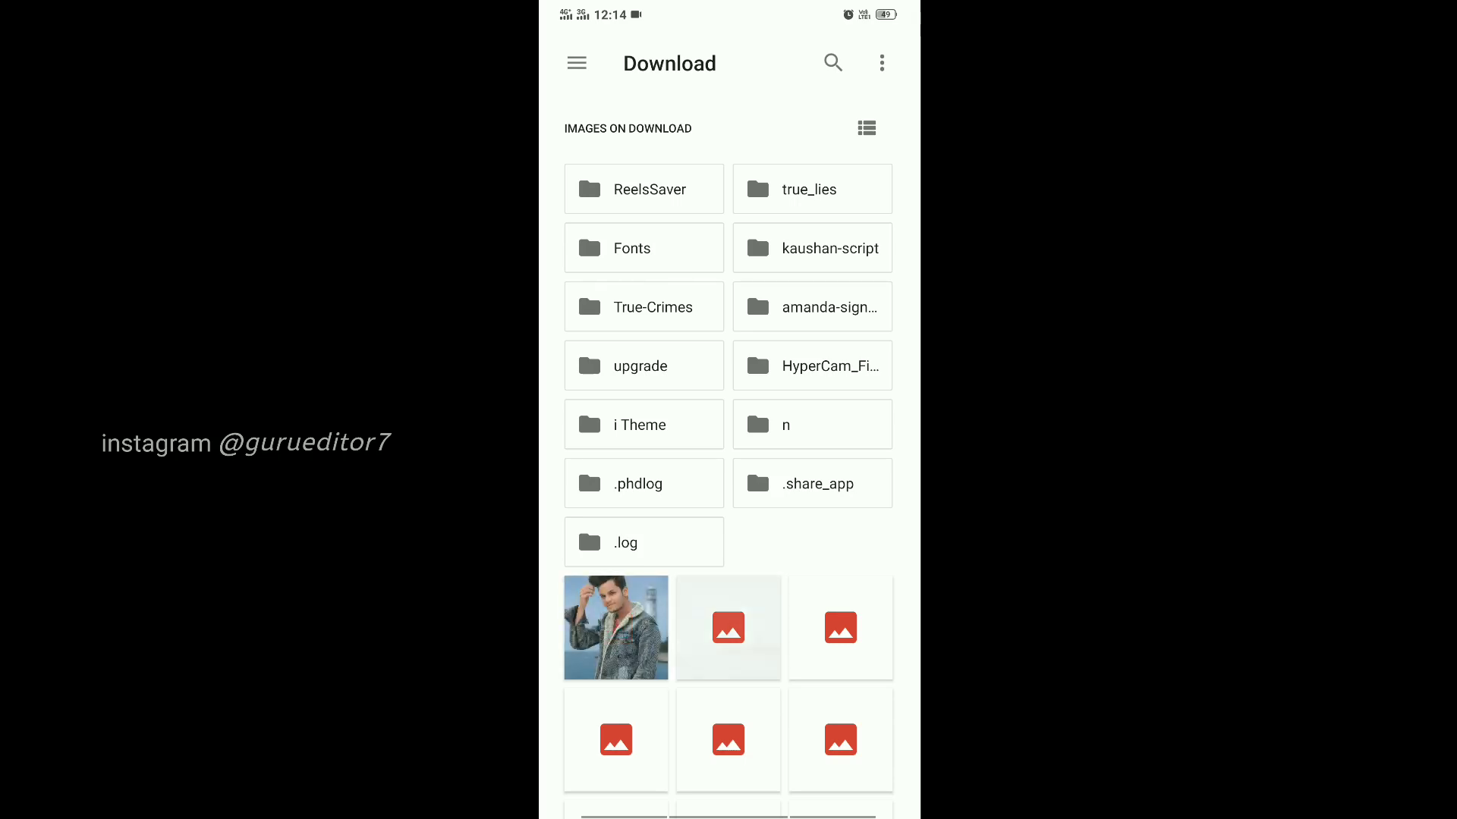
{"action": "left_click", "coordinate": [576, 62]}
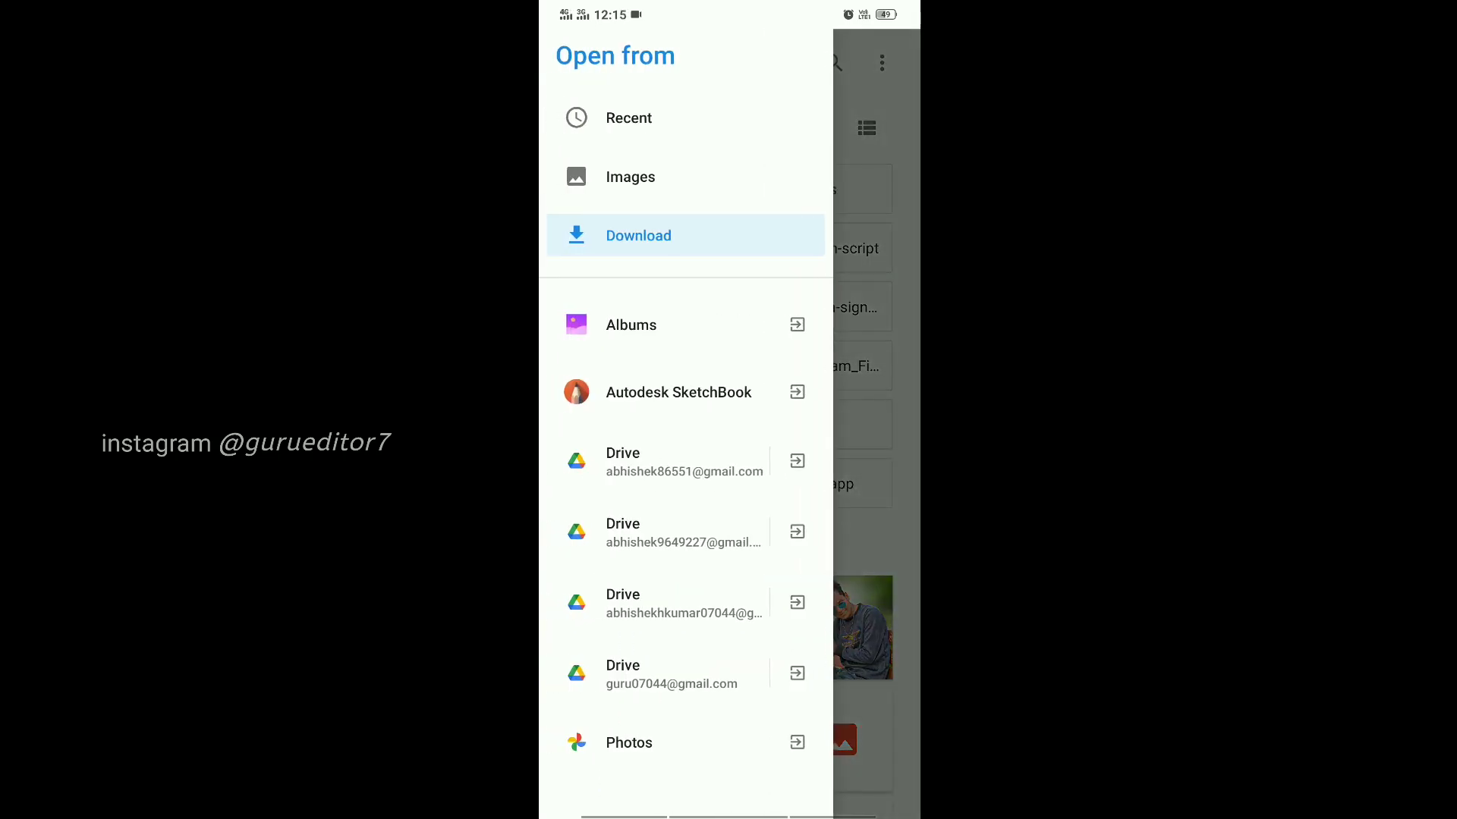
{"action": "left_click", "coordinate": [731, 117]}
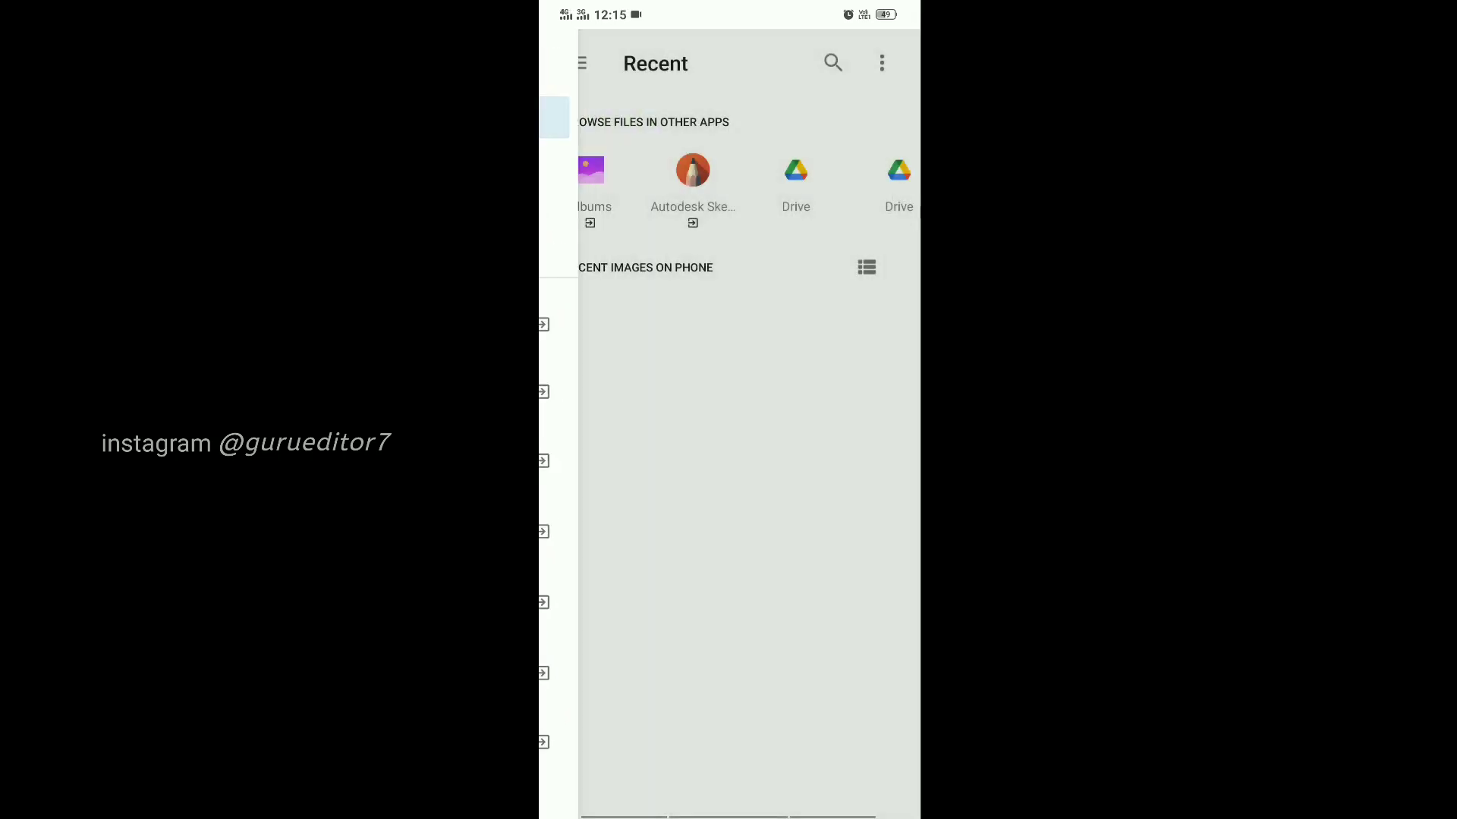
{"action": "left_click", "coordinate": [839, 354]}
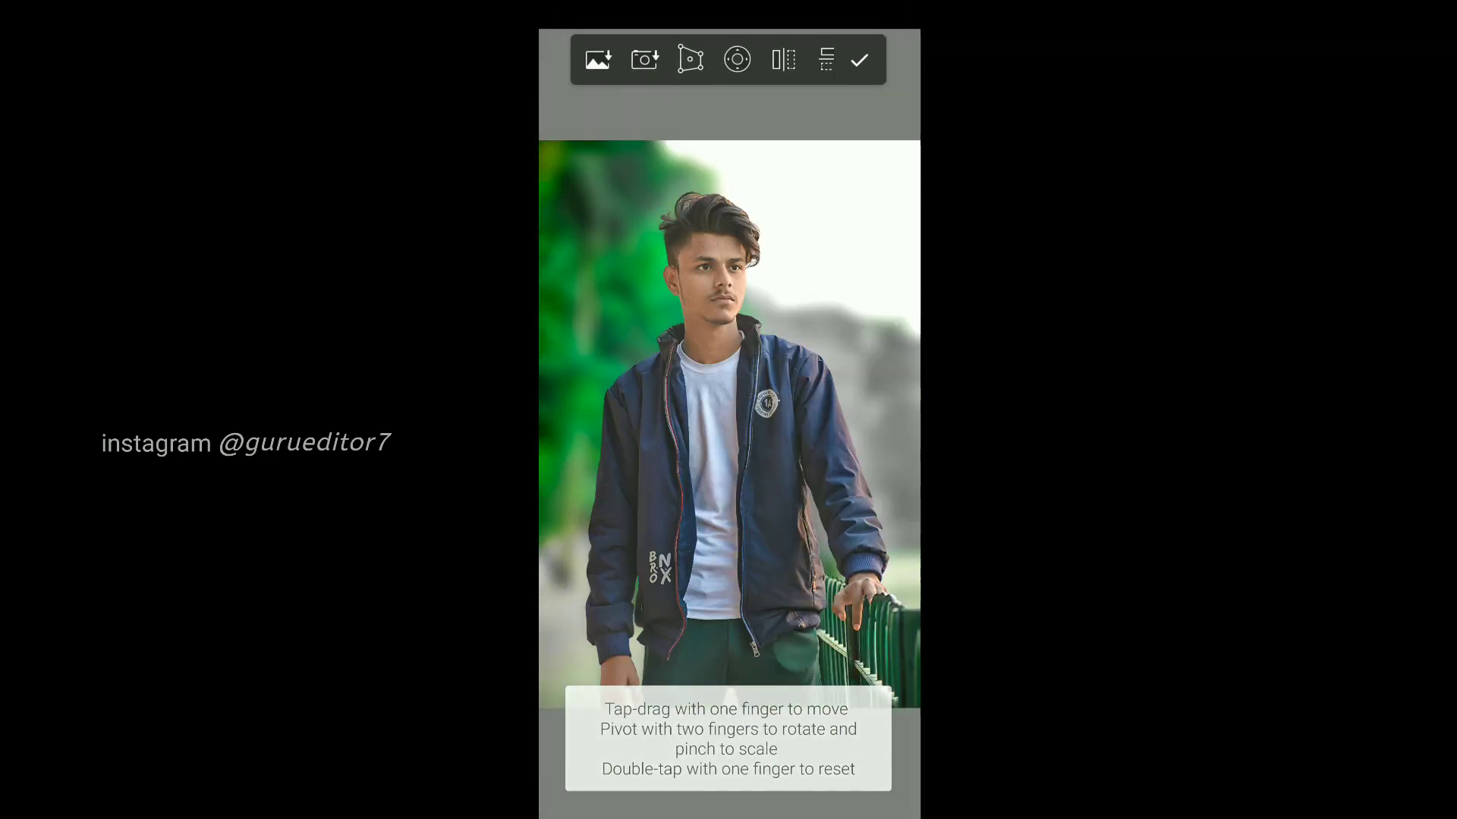
Step: Commit the imported portrait on the canvas and zoom in close on the face
{"action": "left_click", "coordinate": [845, 75]}
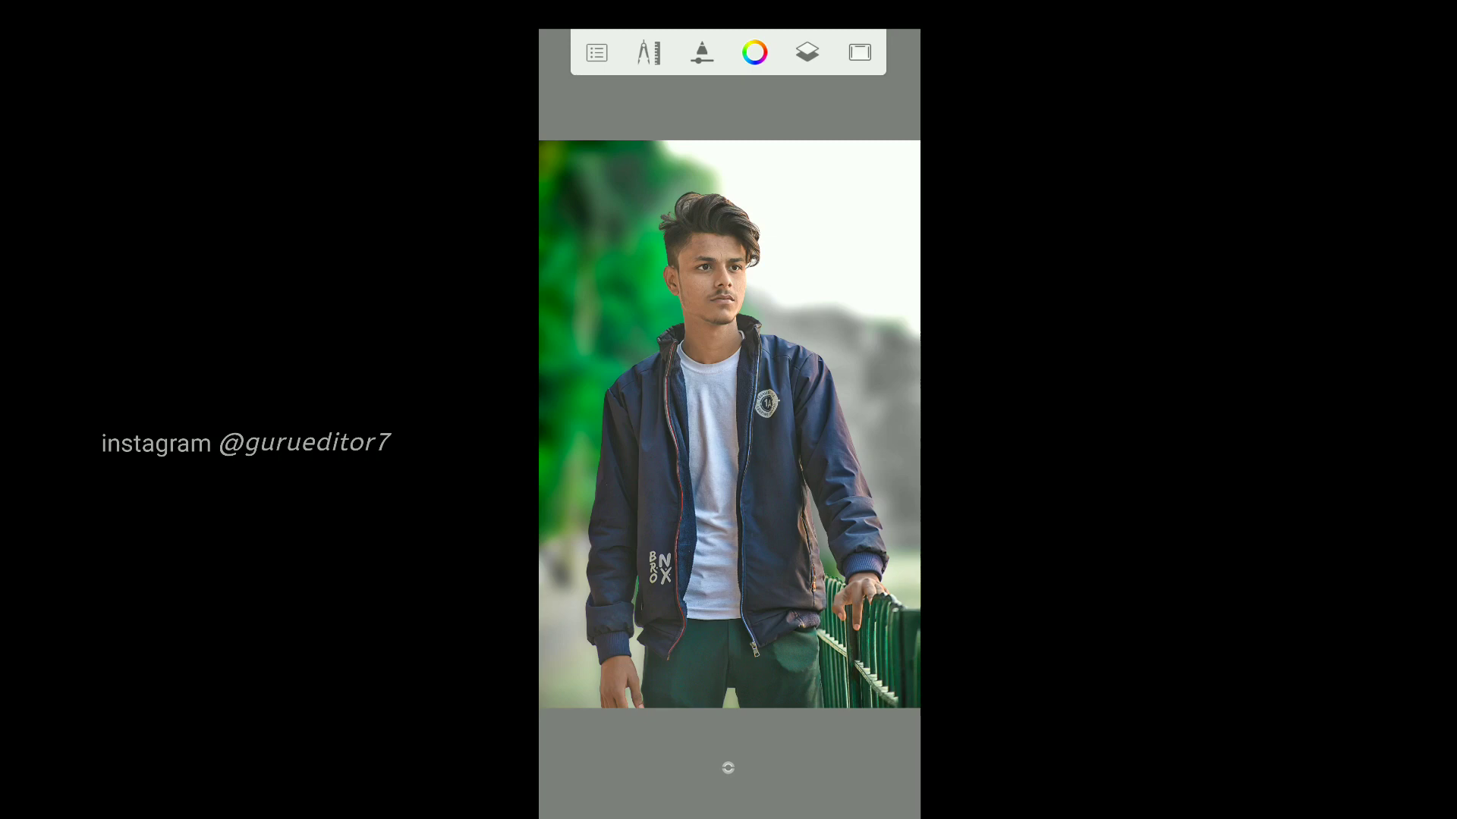
{"action": "scroll", "coordinate": [729, 424], "scroll_direction": "up", "scroll_amount": 3}
{"action": "scroll", "coordinate": [729, 425], "scroll_direction": "up", "scroll_amount": 5}
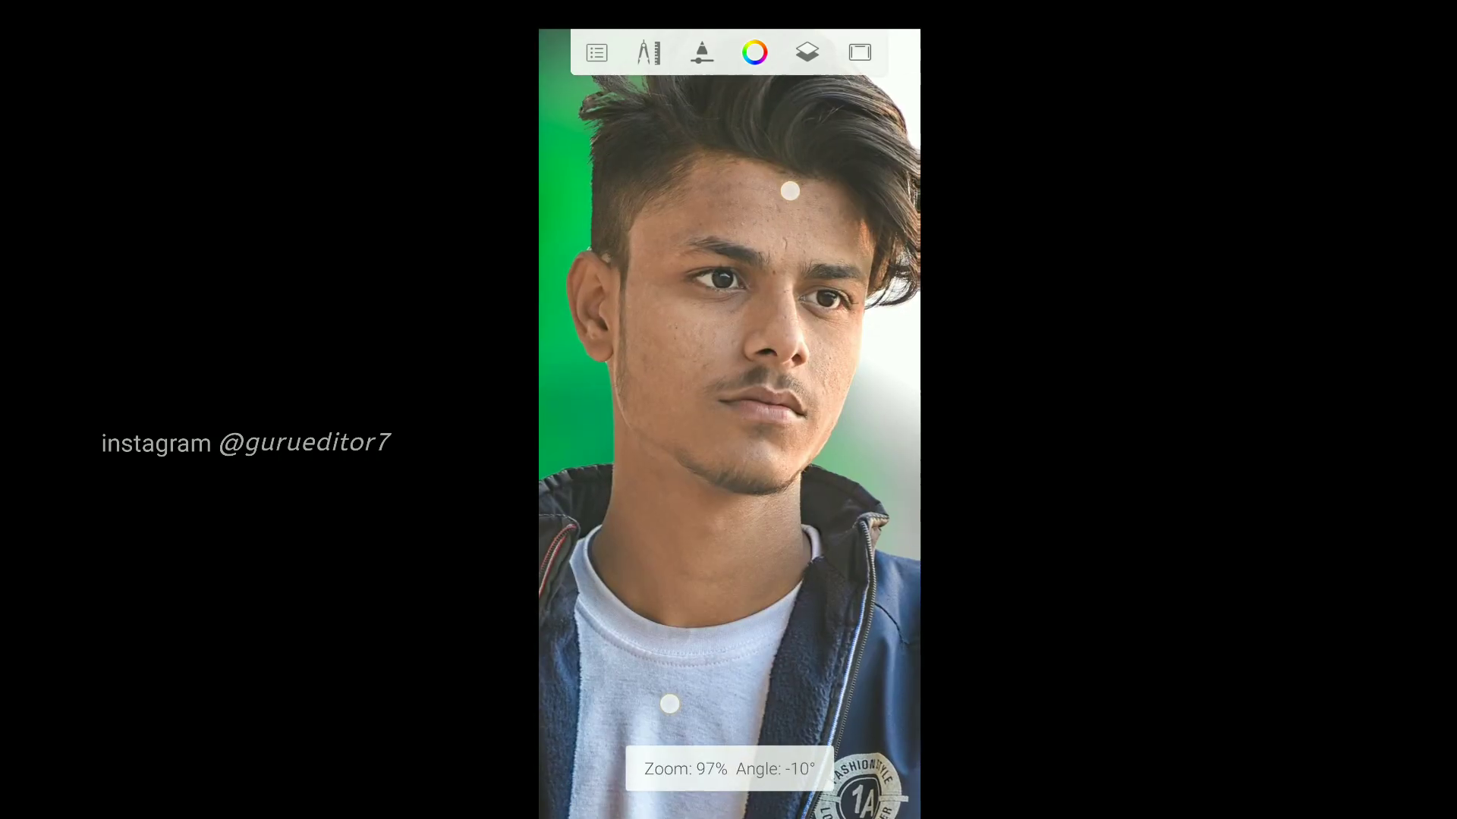
{"action": "scroll", "coordinate": [758, 425], "scroll_direction": "up", "scroll_amount": 3}
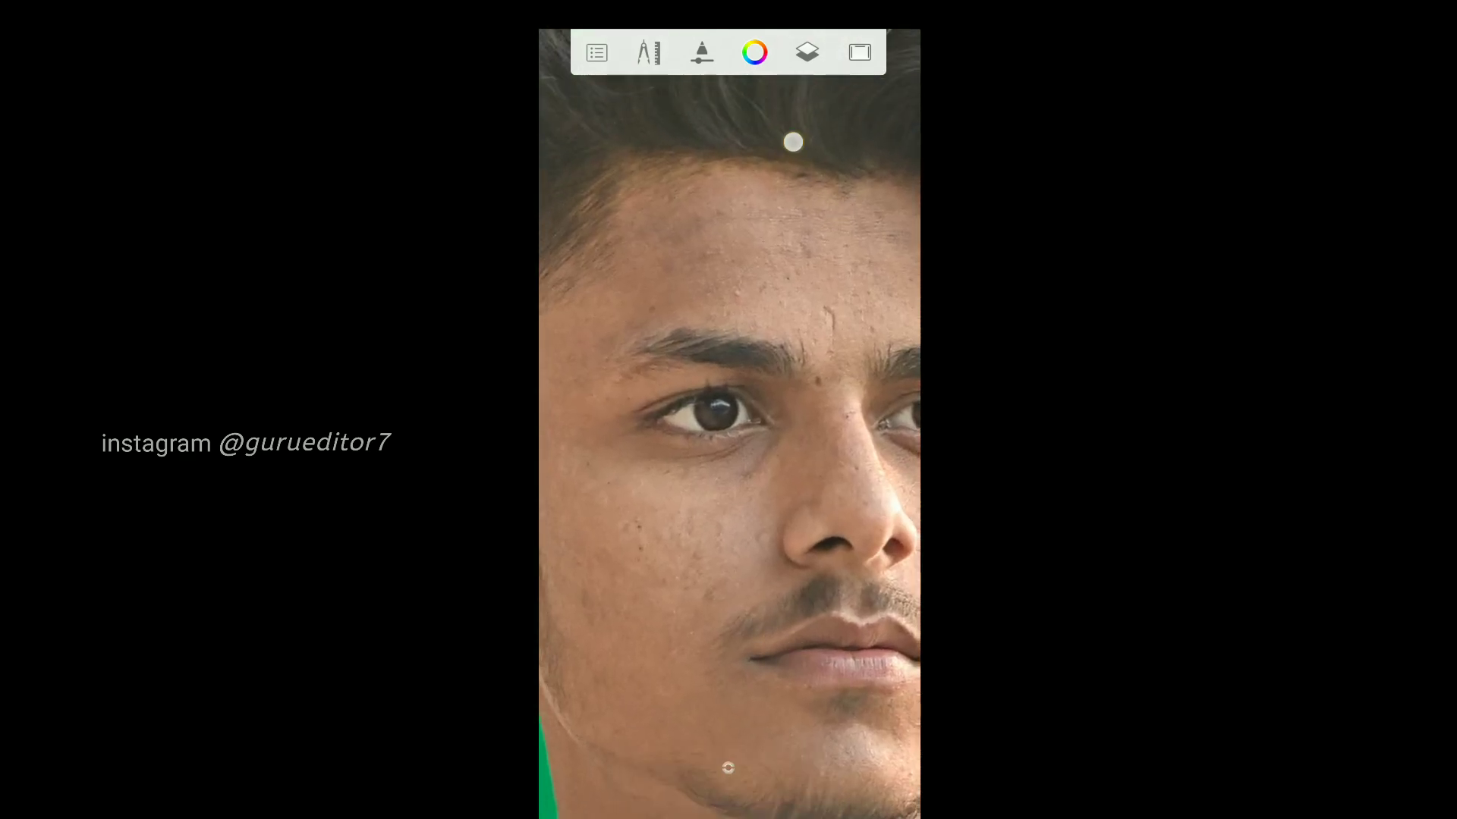
{"action": "scroll", "coordinate": [785, 365], "scroll_direction": "up", "scroll_amount": 2}
Step: Choose the Smudge Round Bristle Brush with size 40.0, 6% flow and 6% strength
{"action": "left_click", "coordinate": [702, 52]}
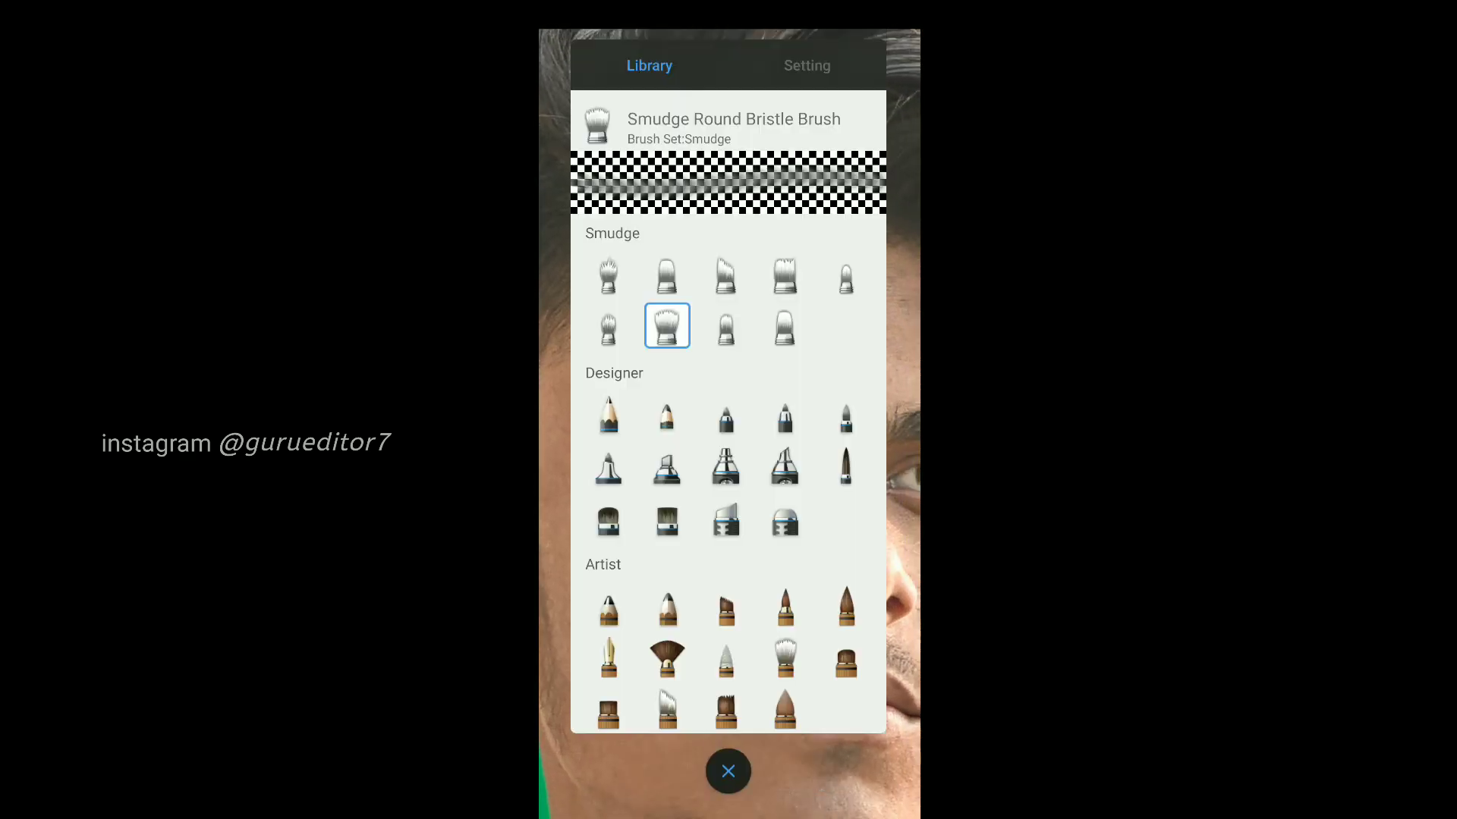
{"action": "scroll", "coordinate": [814, 432], "scroll_direction": "up", "scroll_amount": 5}
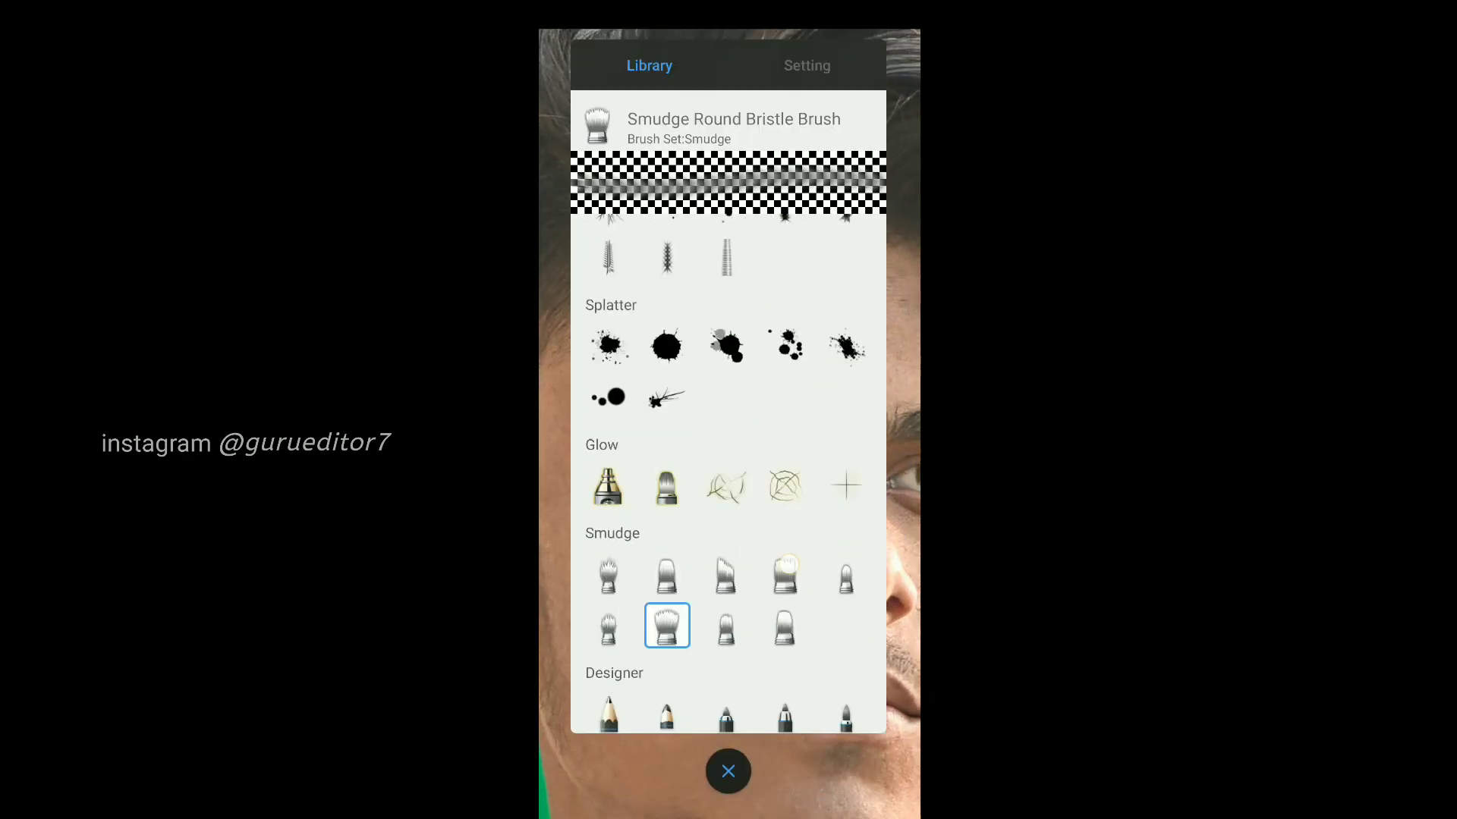
{"action": "scroll", "coordinate": [814, 432], "scroll_direction": "down", "scroll_amount": 1}
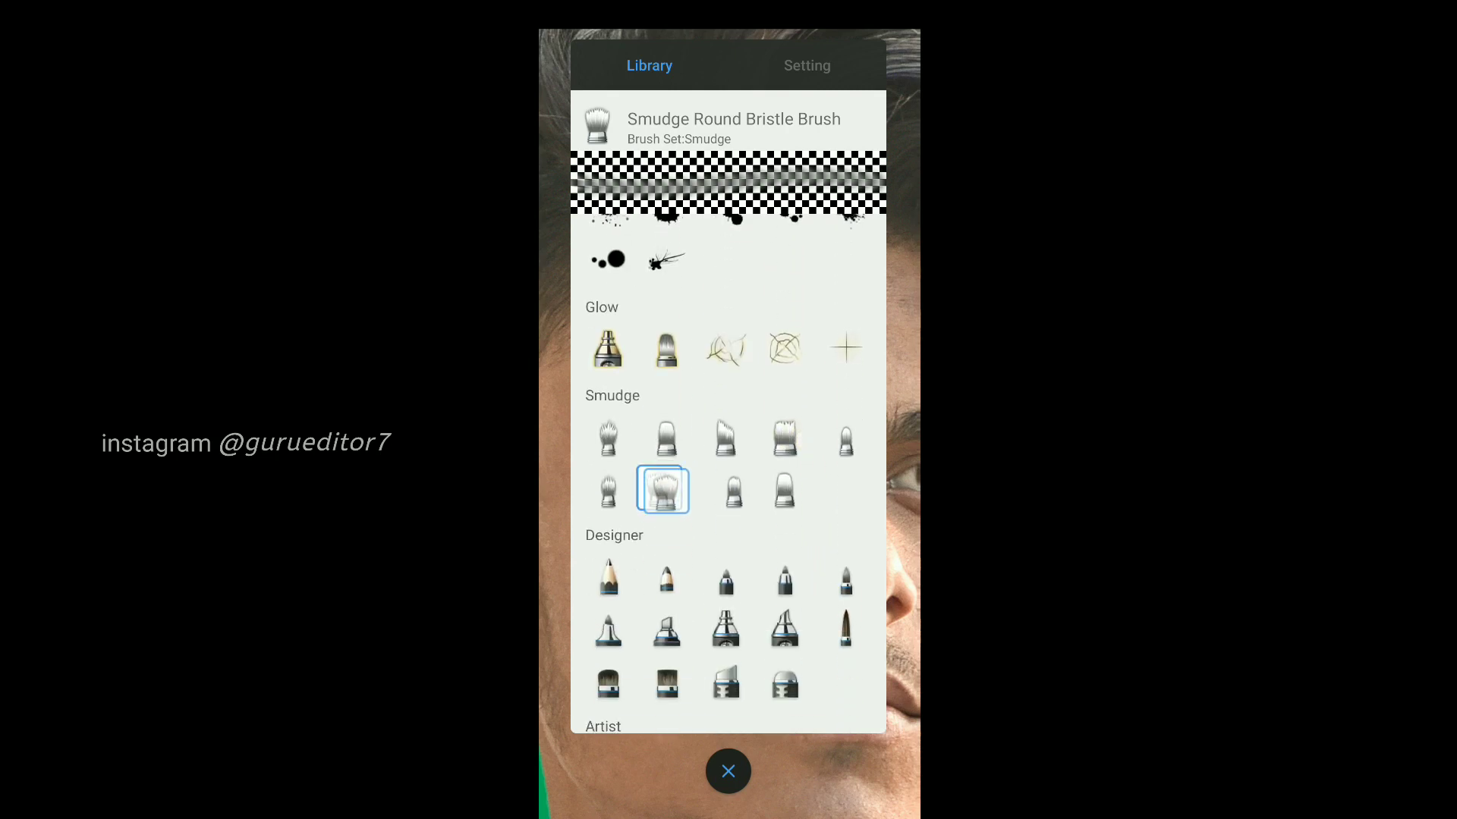
{"action": "left_click_drag", "start_coordinate": [662, 489], "coordinate": [675, 502]}
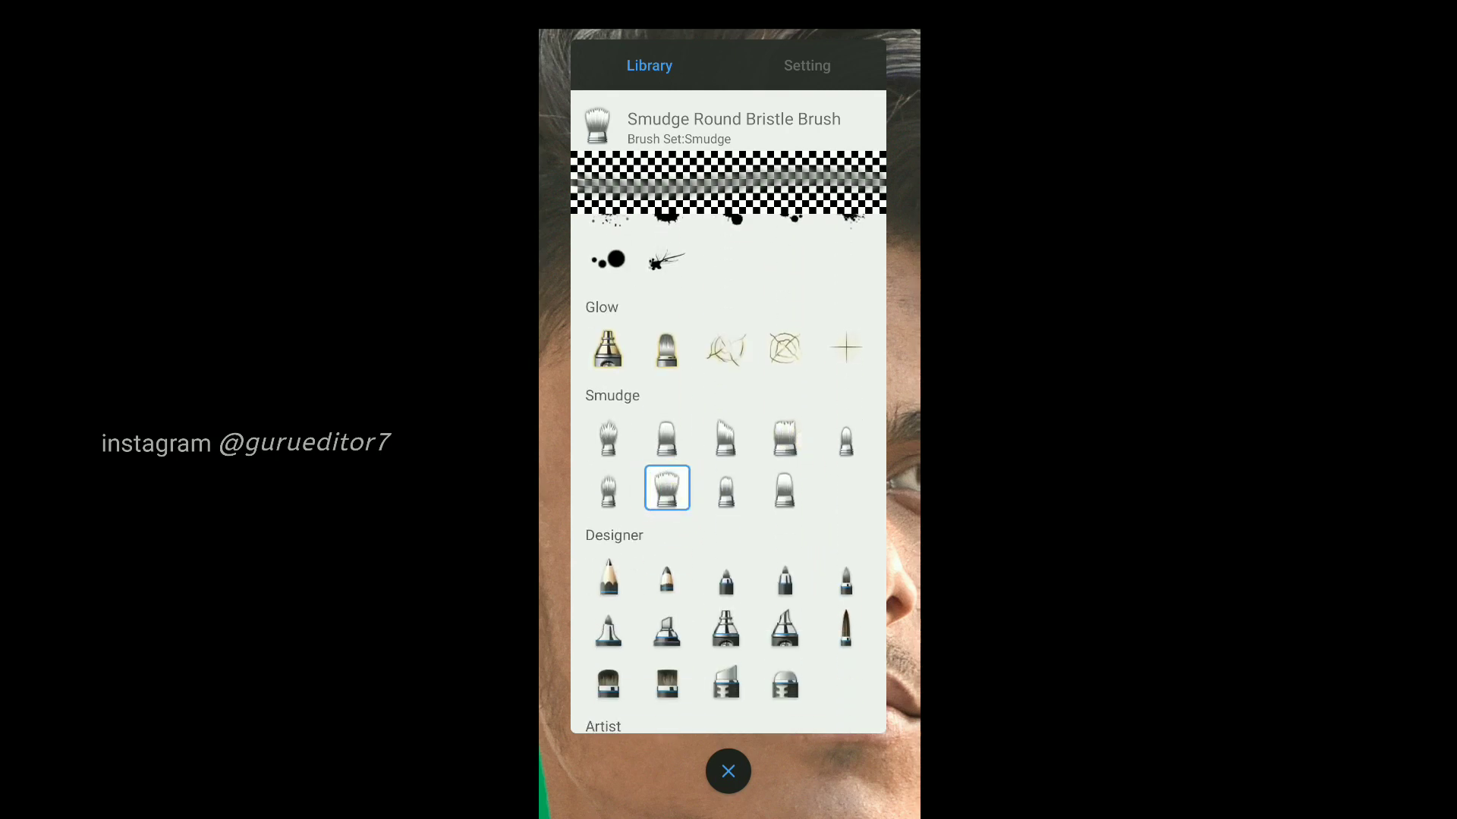
{"action": "left_click", "coordinate": [819, 64]}
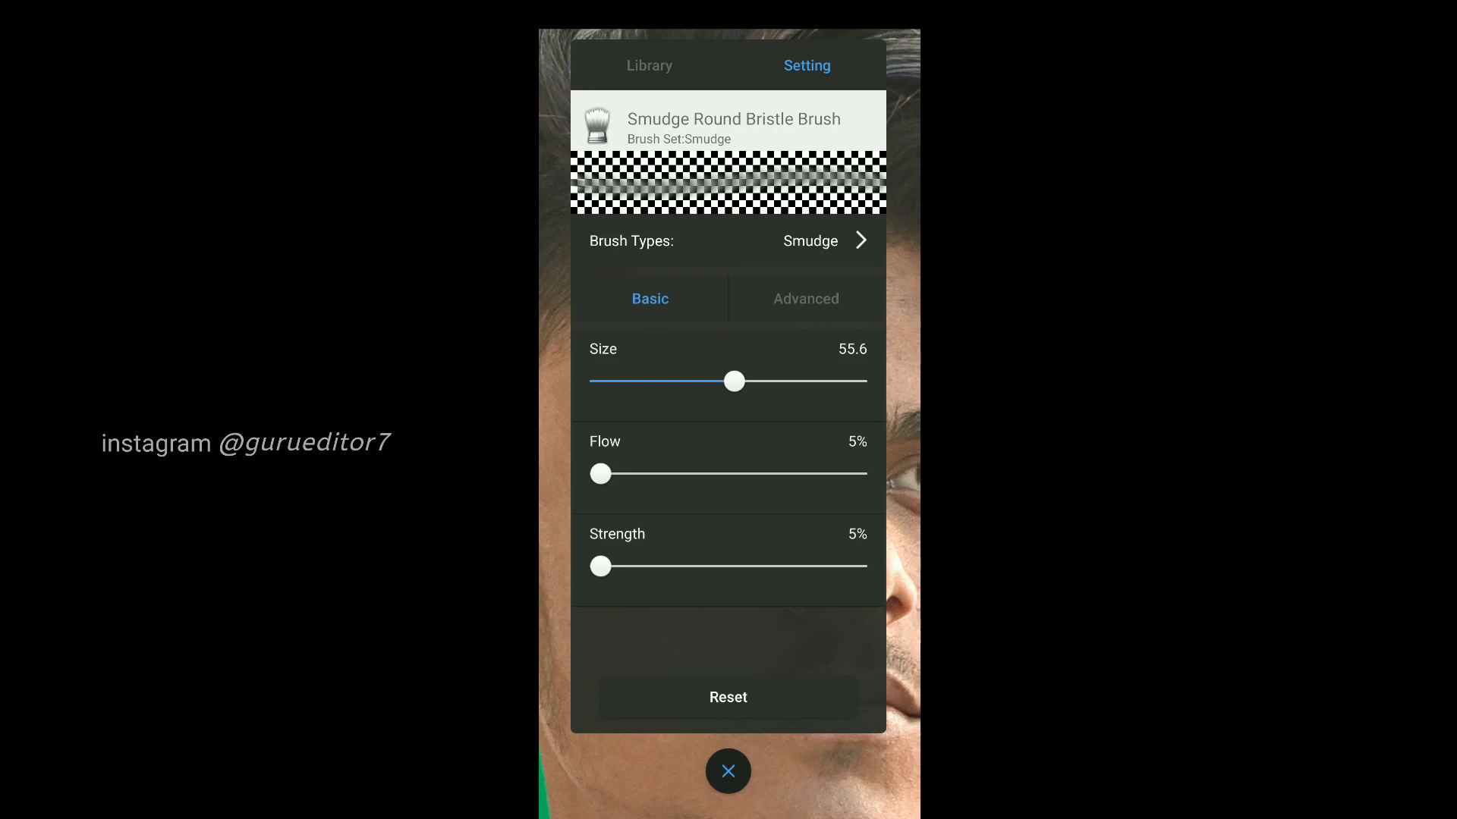
{"action": "left_click_drag", "start_coordinate": [600, 474], "coordinate": [614, 474]}
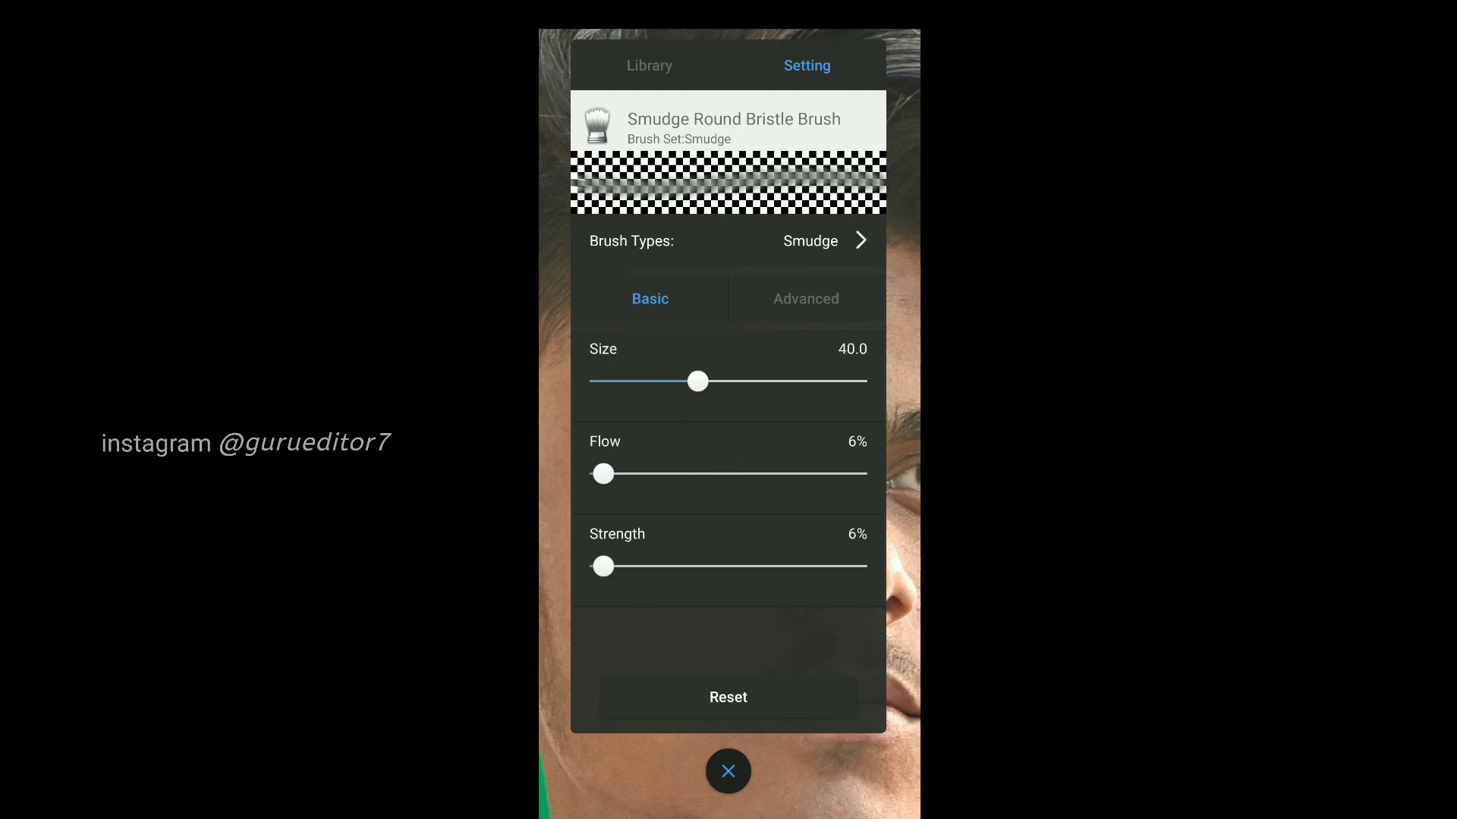
{"action": "left_click", "coordinate": [728, 772]}
Step: Enlarge the smudge brush to 57.5 and smooth blemishes on the forehead and hairline
{"action": "scroll", "coordinate": [792, 459], "scroll_direction": "up", "scroll_amount": 5}
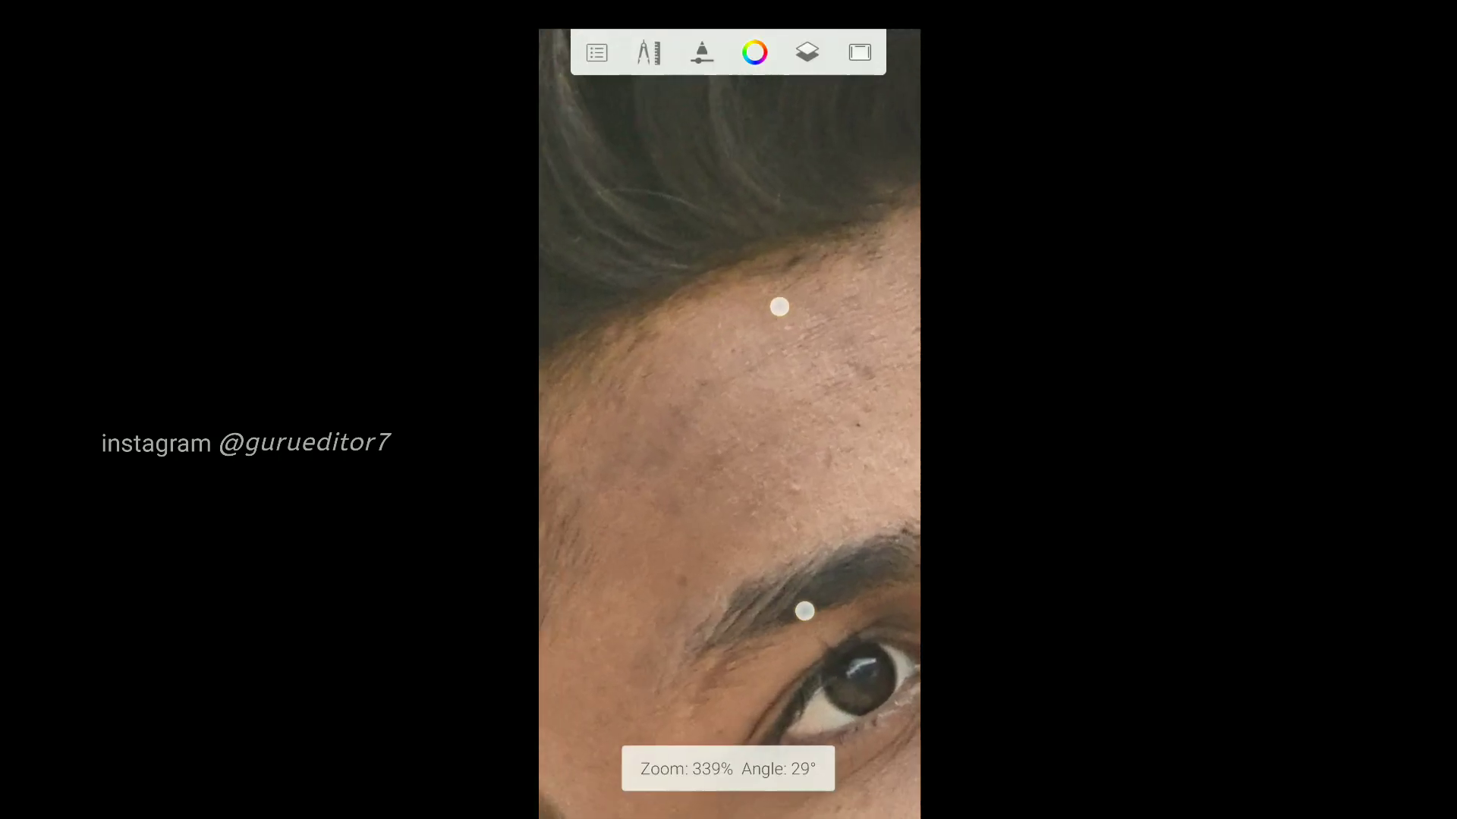
{"action": "mouse_move", "coordinate": [752, 771]}
{"action": "left_mouse_down"}
{"action": "mouse_move", "coordinate": [778, 386]}
{"action": "mouse_move", "coordinate": [816, 392]}
{"action": "left_mouse_up"}
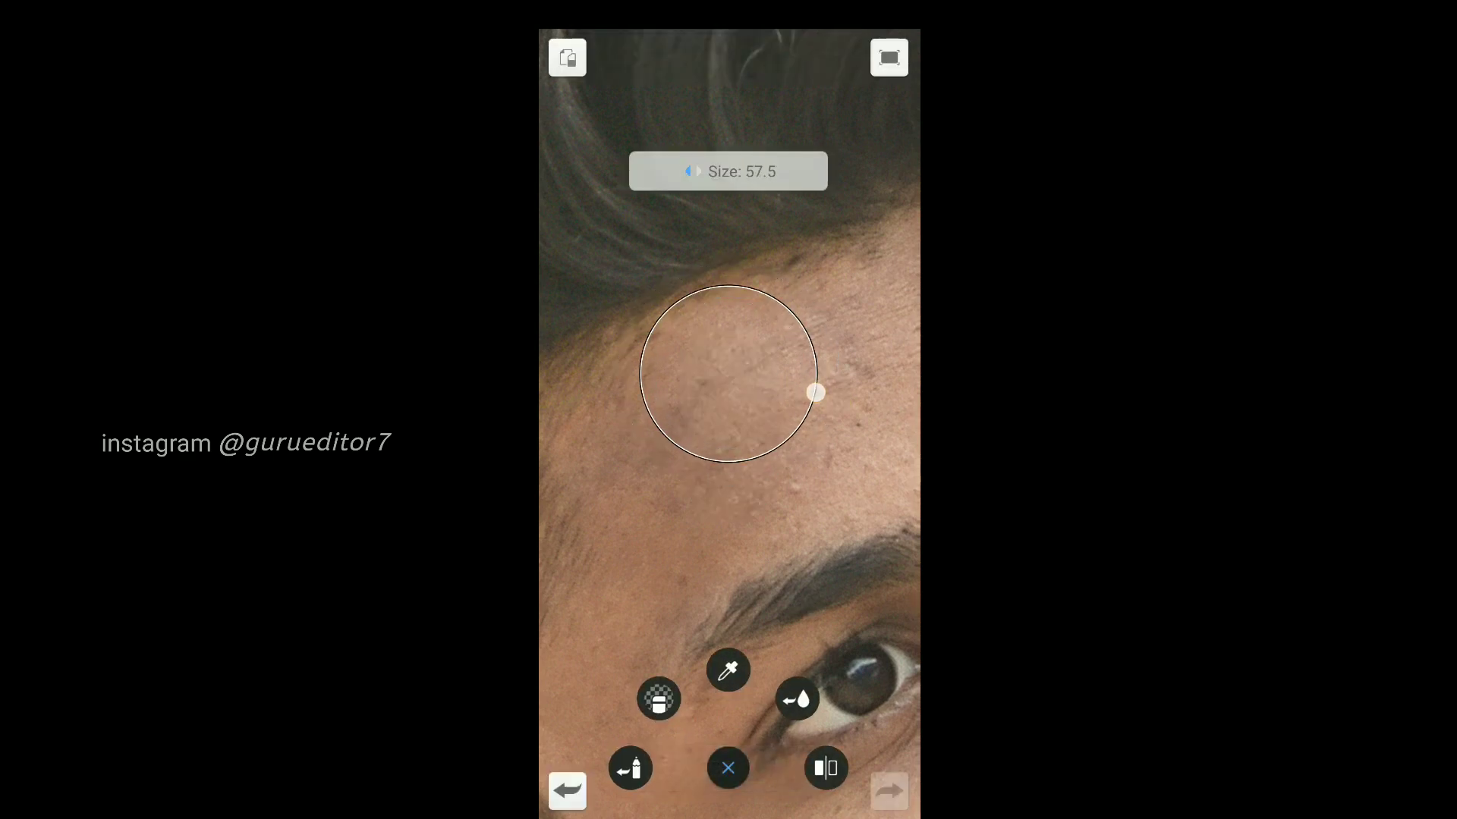
{"action": "left_click_drag", "start_coordinate": [739, 315], "coordinate": [663, 497]}
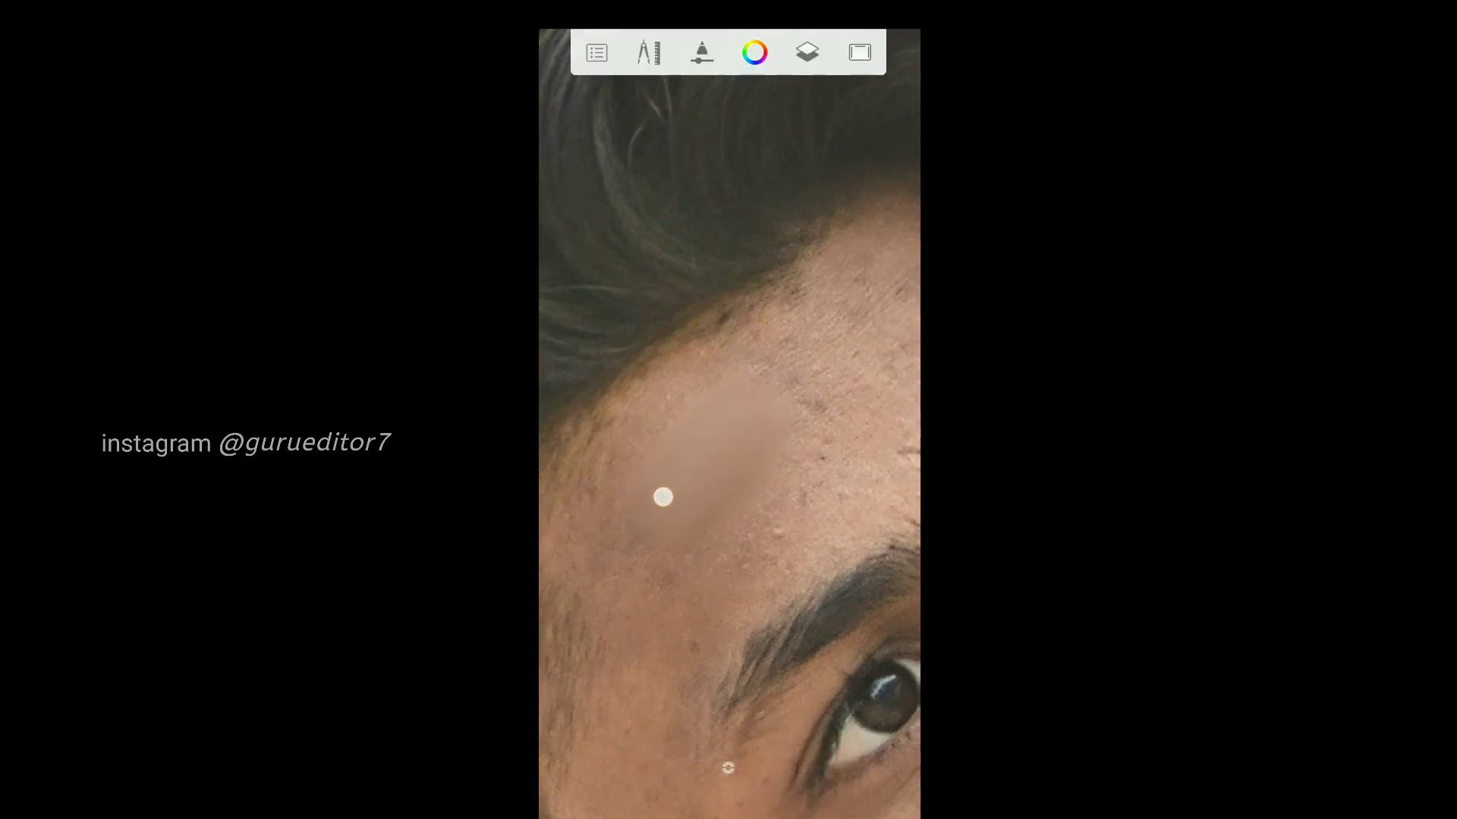
{"action": "left_click_drag", "start_coordinate": [740, 567], "coordinate": [713, 403]}
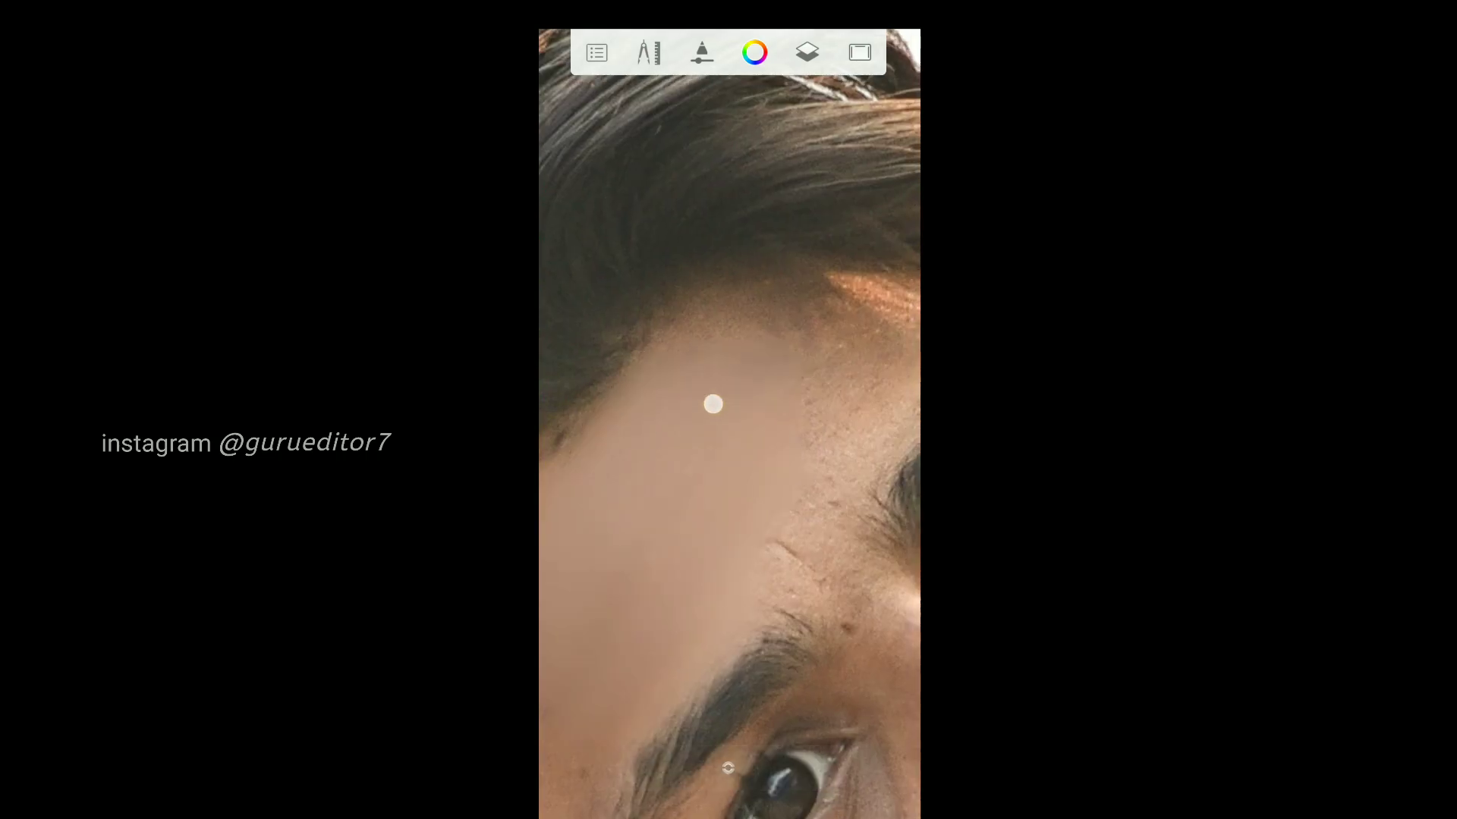
{"action": "scroll", "coordinate": [778, 503], "scroll_direction": "up", "scroll_amount": 5}
{"action": "scroll", "coordinate": [795, 381], "scroll_direction": "up", "scroll_amount": 2}
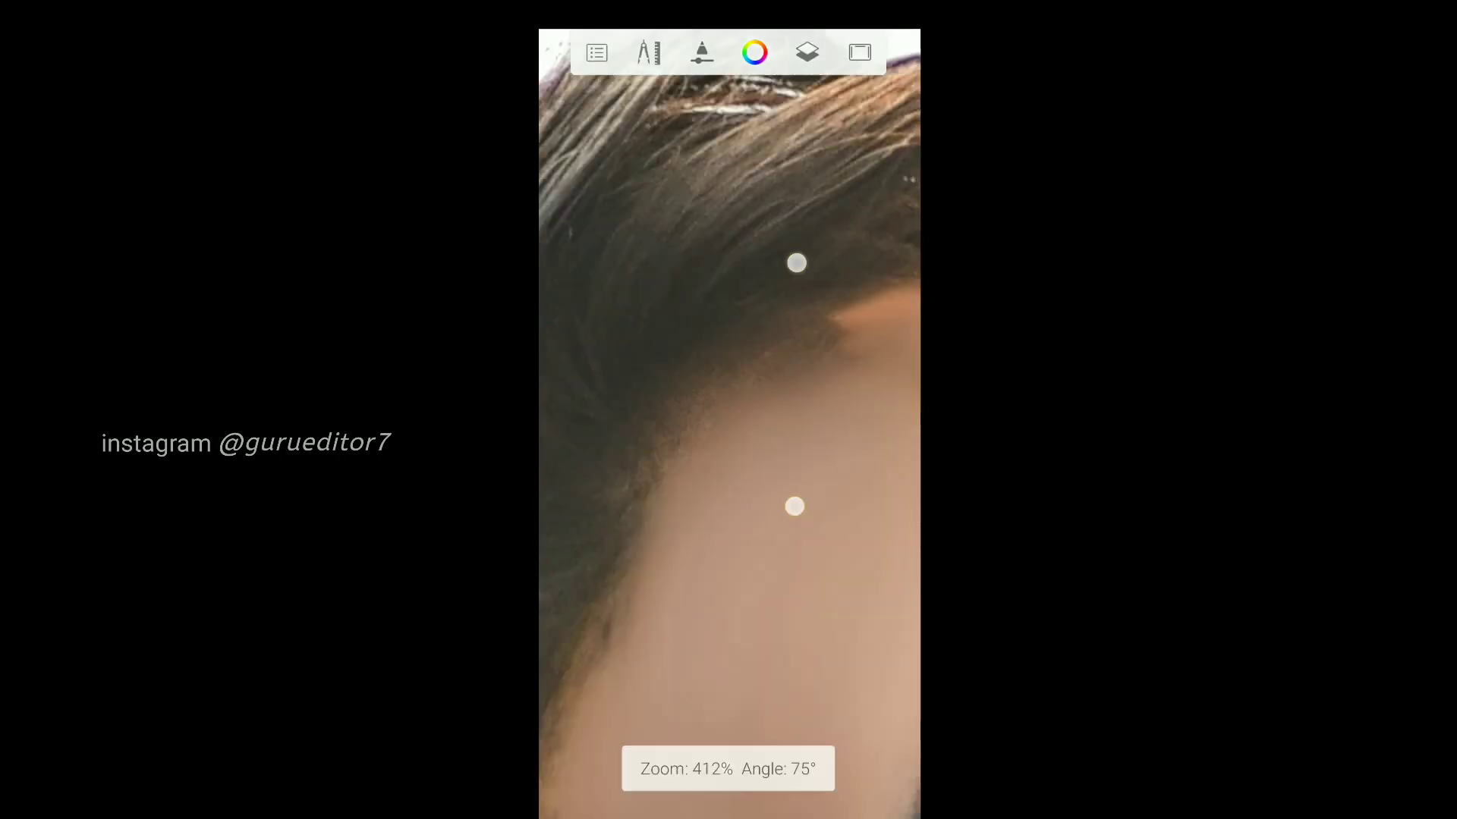
{"action": "mouse_move", "coordinate": [796, 260]}
{"action": "left_mouse_down"}
{"action": "mouse_move", "coordinate": [803, 390]}
{"action": "mouse_move", "coordinate": [770, 439]}
{"action": "mouse_move", "coordinate": [634, 426]}
{"action": "mouse_move", "coordinate": [699, 501]}
{"action": "mouse_move", "coordinate": [732, 515]}
{"action": "mouse_move", "coordinate": [741, 460]}
{"action": "mouse_move", "coordinate": [777, 435]}
{"action": "mouse_move", "coordinate": [699, 445]}
{"action": "left_mouse_up"}
{"action": "scroll", "coordinate": [810, 387], "scroll_direction": "down", "scroll_amount": 1}
Step: Smudge the skin around the nose, eyes, cheeks, lips, chin and neck smooth
{"action": "left_click", "coordinate": [727, 767]}
{"action": "mouse_move", "coordinate": [734, 778]}
{"action": "left_mouse_down"}
{"action": "mouse_move", "coordinate": [692, 438]}
{"action": "mouse_move", "coordinate": [716, 250]}
{"action": "mouse_move", "coordinate": [760, 237]}
{"action": "mouse_move", "coordinate": [782, 411]}
{"action": "left_mouse_up"}
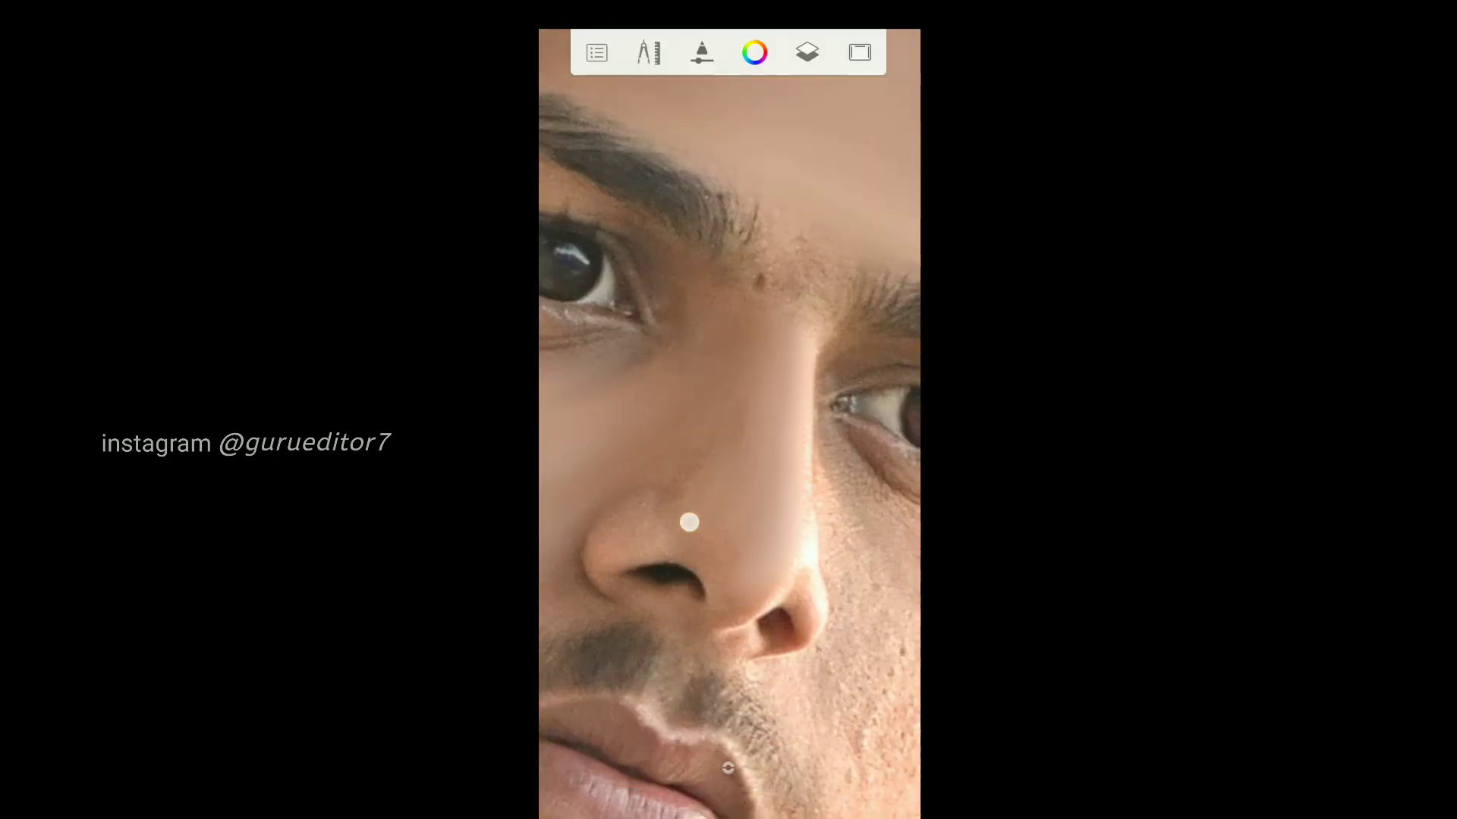
{"action": "mouse_move", "coordinate": [689, 522]}
{"action": "left_mouse_down"}
{"action": "mouse_move", "coordinate": [693, 496]}
{"action": "mouse_move", "coordinate": [729, 470]}
{"action": "mouse_move", "coordinate": [785, 521]}
{"action": "left_mouse_up"}
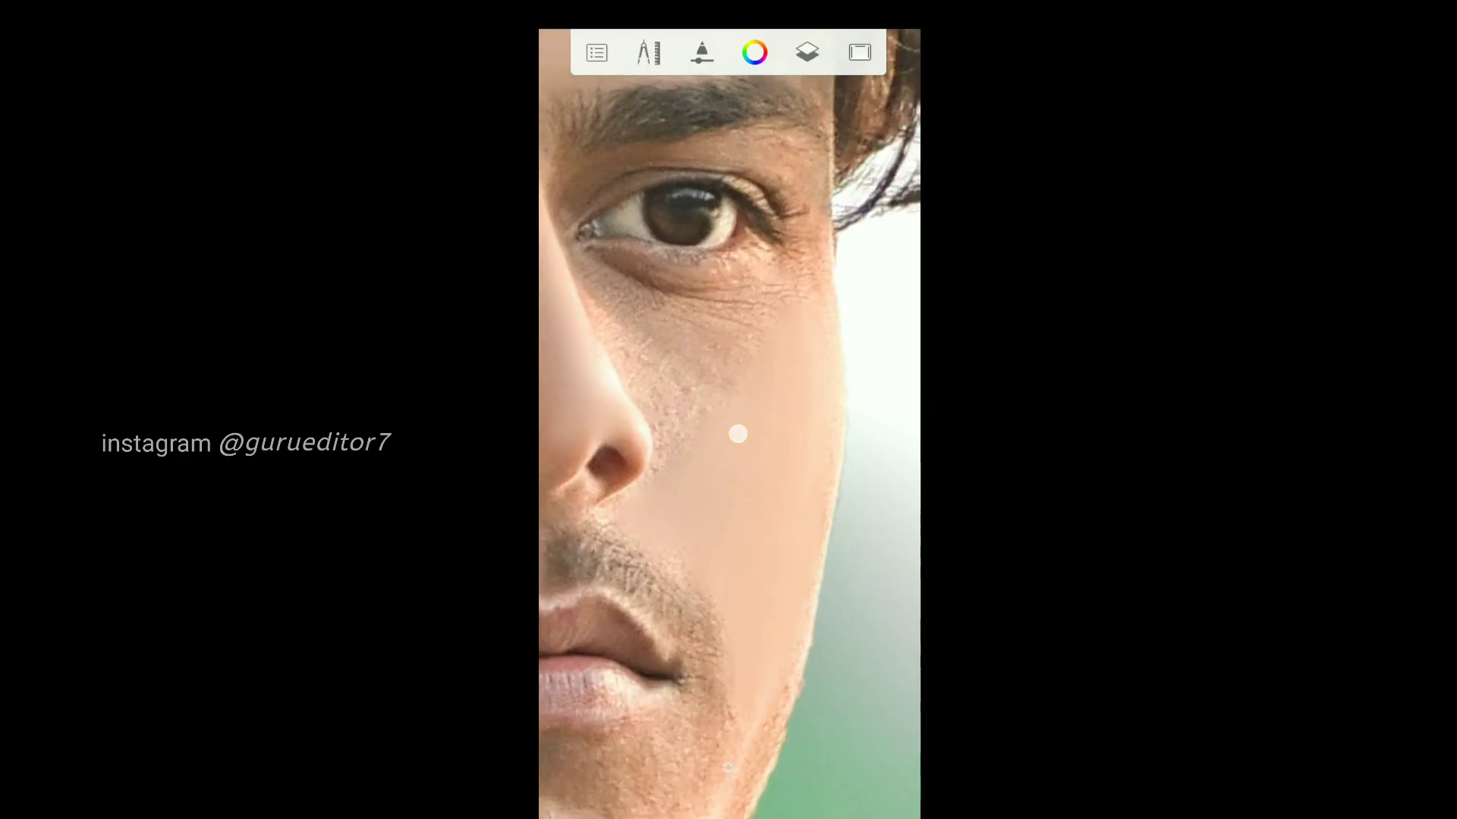
{"action": "mouse_move", "coordinate": [738, 434]}
{"action": "left_mouse_down"}
{"action": "mouse_move", "coordinate": [611, 530]}
{"action": "mouse_move", "coordinate": [728, 758]}
{"action": "mouse_move", "coordinate": [819, 508]}
{"action": "mouse_move", "coordinate": [811, 338]}
{"action": "mouse_move", "coordinate": [839, 315]}
{"action": "mouse_move", "coordinate": [742, 471]}
{"action": "mouse_move", "coordinate": [781, 488]}
{"action": "mouse_move", "coordinate": [716, 504]}
{"action": "mouse_move", "coordinate": [728, 455]}
{"action": "mouse_move", "coordinate": [710, 448]}
{"action": "left_mouse_up"}
{"action": "mouse_move", "coordinate": [733, 332]}
{"action": "left_mouse_down"}
{"action": "mouse_move", "coordinate": [741, 429]}
{"action": "mouse_move", "coordinate": [794, 493]}
{"action": "mouse_move", "coordinate": [686, 478]}
{"action": "mouse_move", "coordinate": [708, 596]}
{"action": "mouse_move", "coordinate": [721, 455]}
{"action": "mouse_move", "coordinate": [777, 243]}
{"action": "mouse_move", "coordinate": [839, 213]}
{"action": "mouse_move", "coordinate": [793, 157]}
{"action": "mouse_move", "coordinate": [806, 139]}
{"action": "left_mouse_up"}
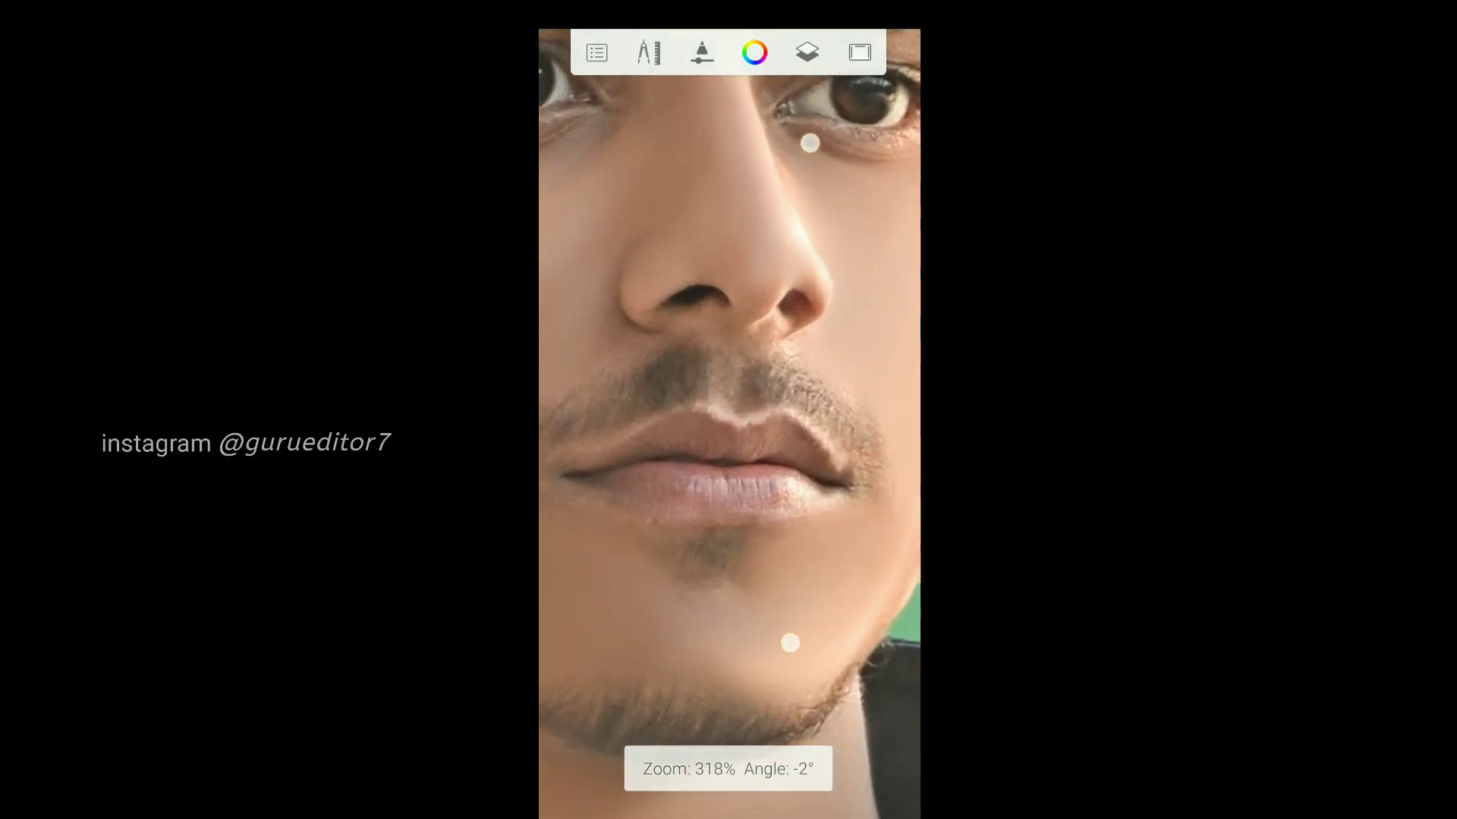
Step: Add an empty layer above the portrait with Multiply blending and show the colour settings
{"action": "left_click", "coordinate": [807, 51]}
{"action": "left_click", "coordinate": [874, 232]}
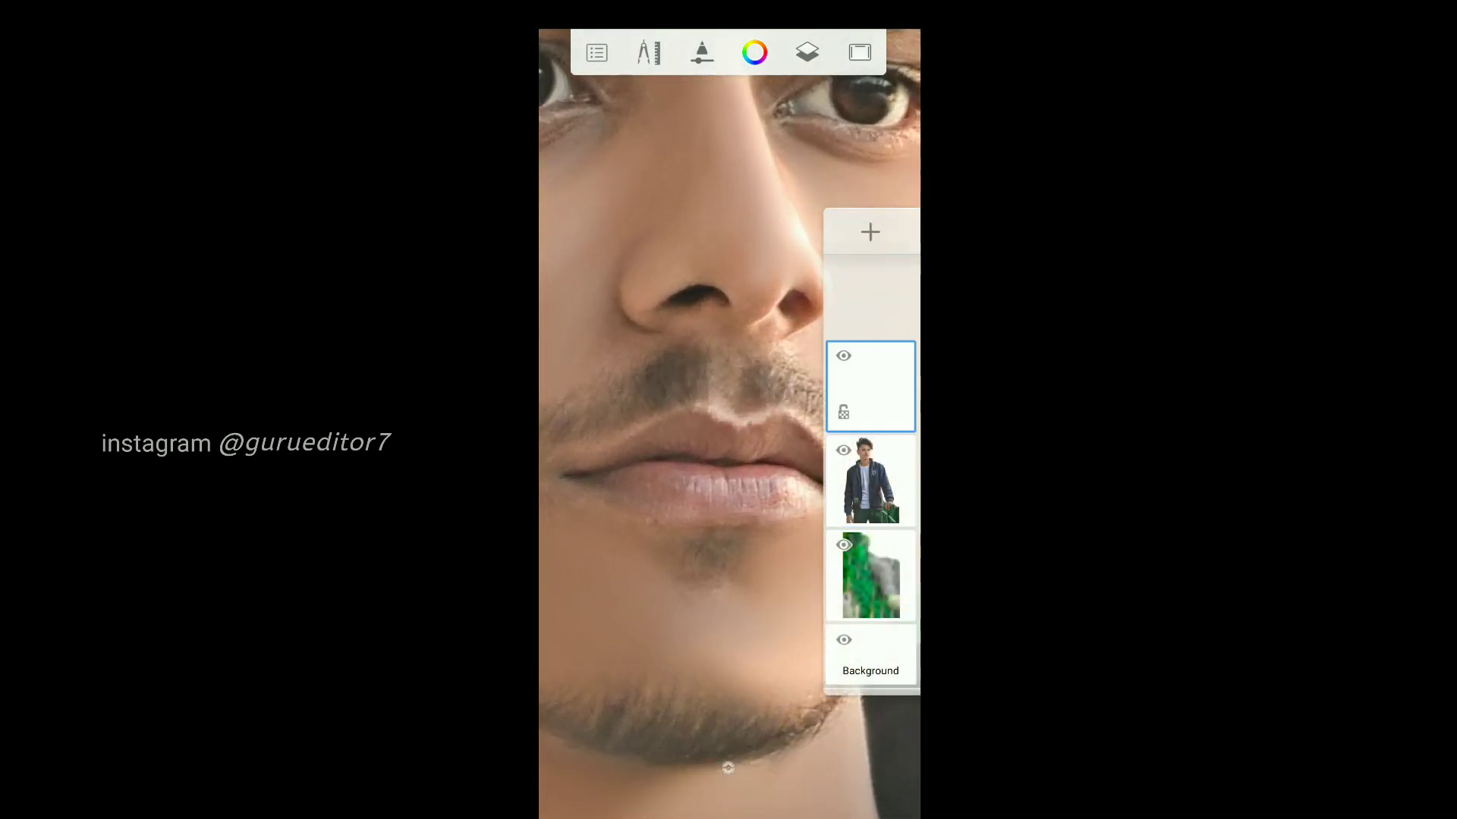
{"action": "left_click", "coordinate": [870, 387]}
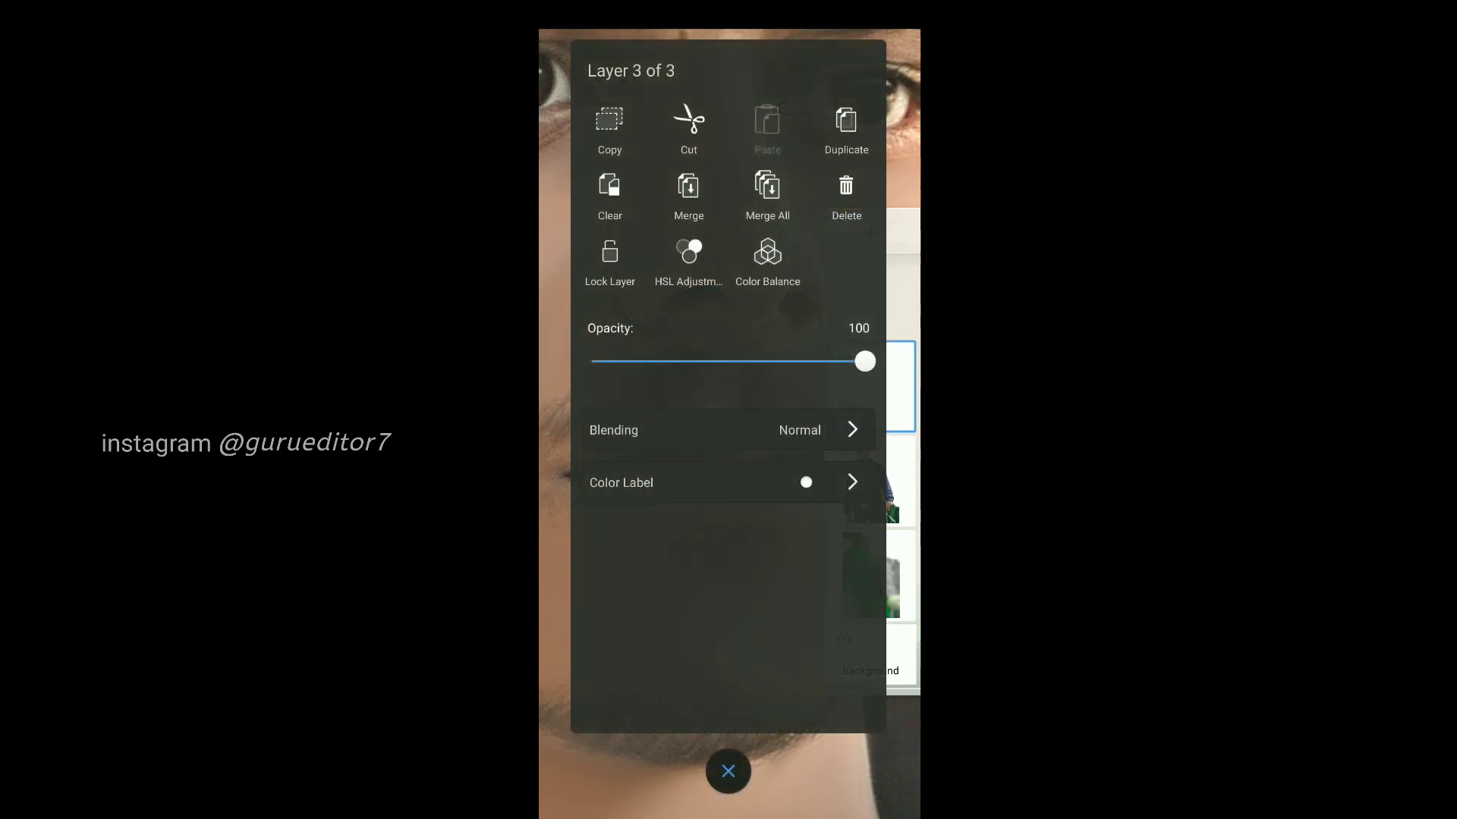
{"action": "left_click", "coordinate": [800, 429]}
{"action": "left_click", "coordinate": [673, 201]}
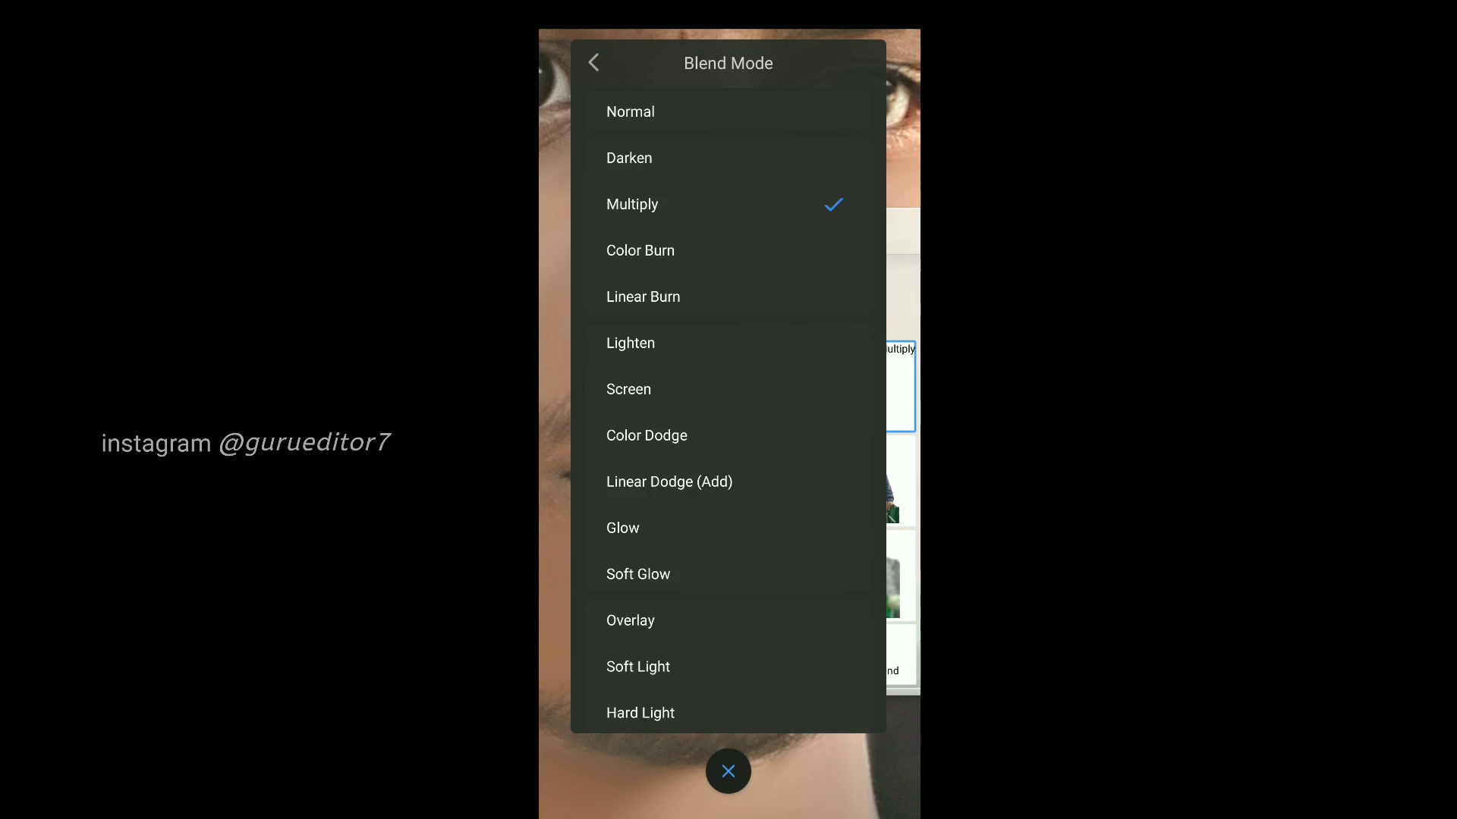
{"action": "left_click", "coordinate": [727, 771]}
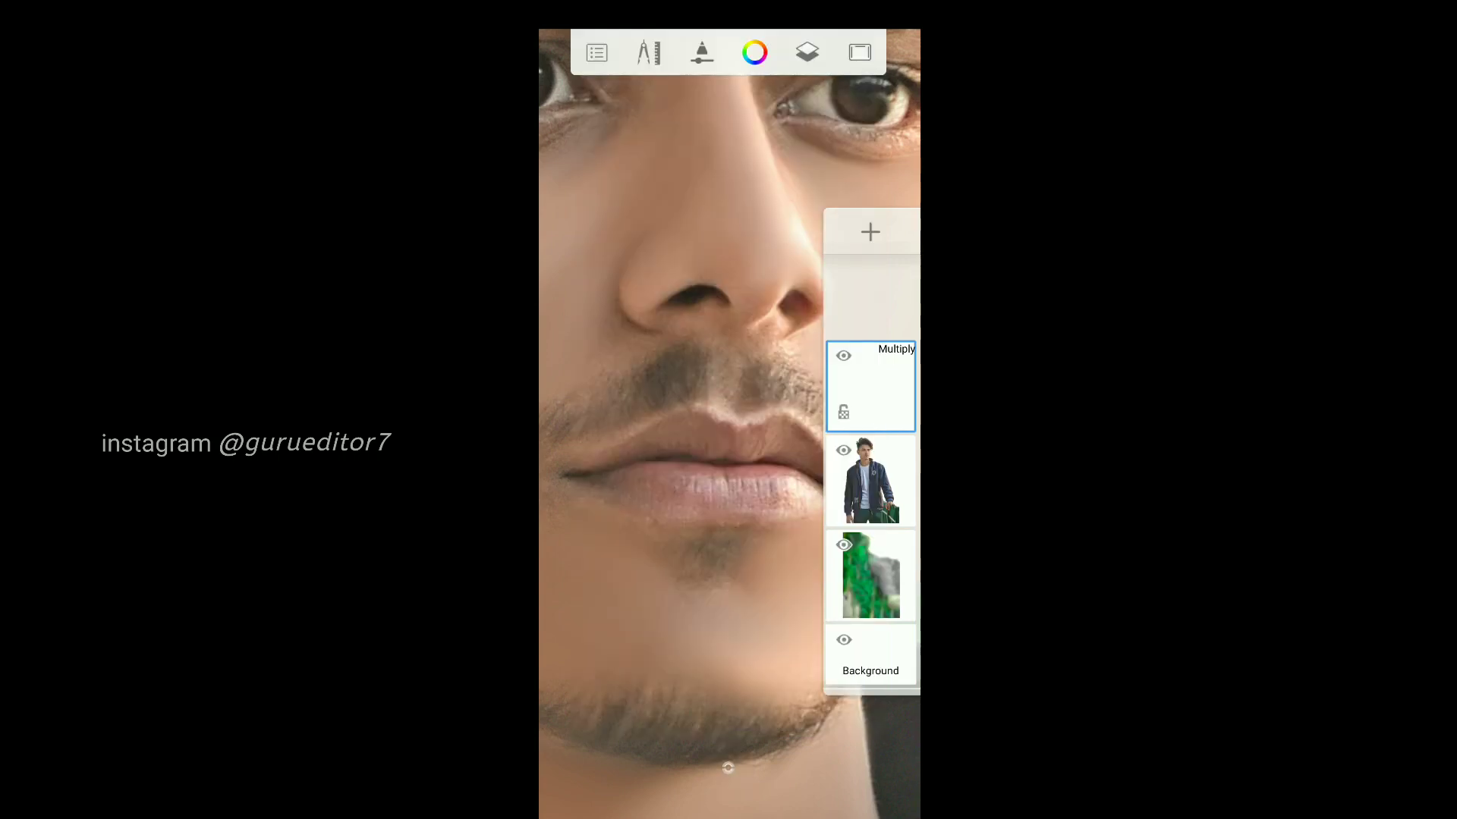
{"action": "left_click", "coordinate": [754, 52]}
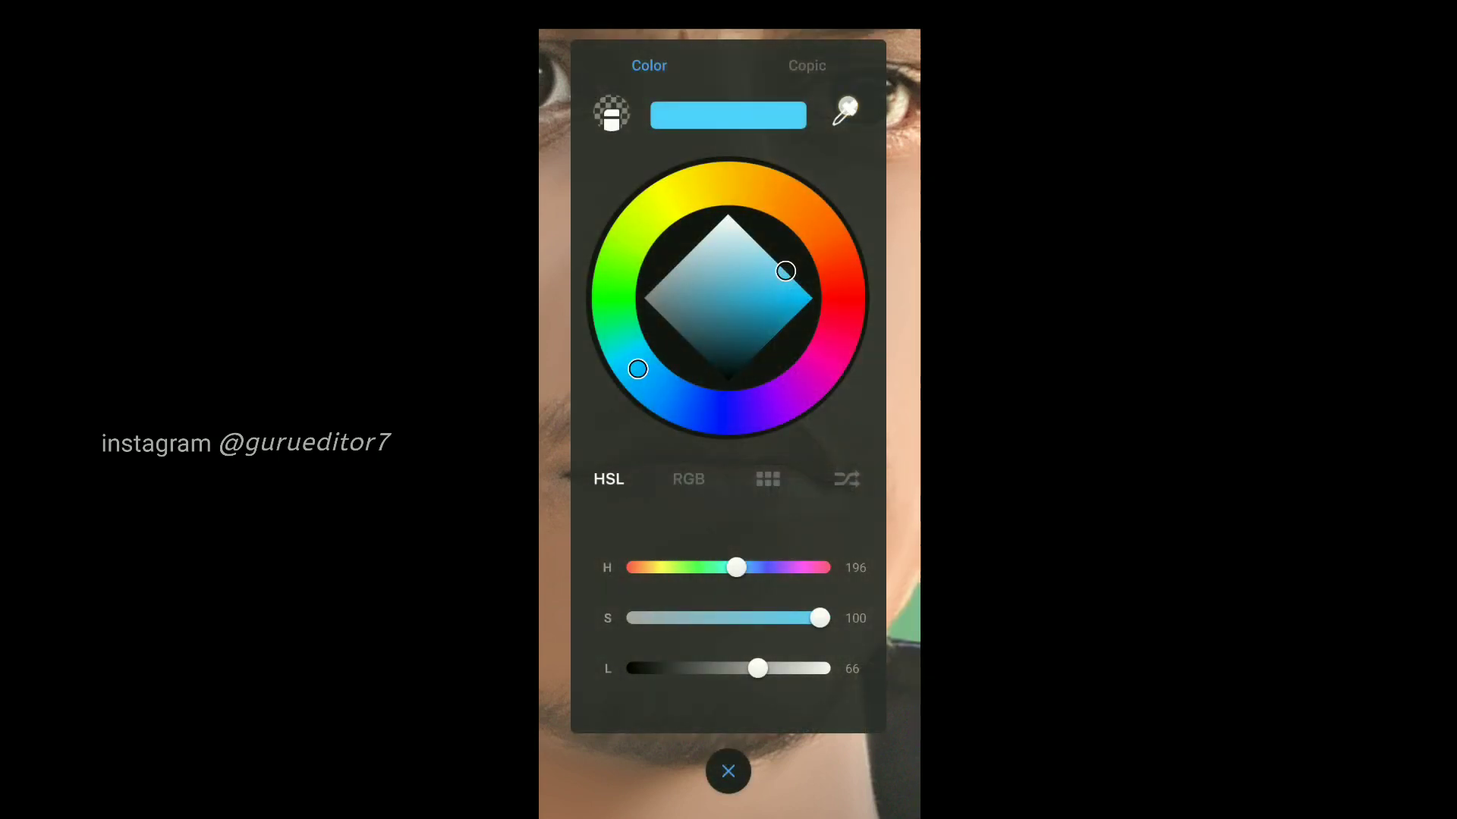
Step: Sample the lip colour from the photo and deepen it to red H 7, S 84, L 52
{"action": "left_click", "coordinate": [845, 110]}
{"action": "mouse_move", "coordinate": [727, 357]}
{"action": "left_mouse_down"}
{"action": "mouse_move", "coordinate": [738, 335]}
{"action": "mouse_move", "coordinate": [751, 465]}
{"action": "mouse_move", "coordinate": [715, 488]}
{"action": "mouse_move", "coordinate": [743, 496]}
{"action": "mouse_move", "coordinate": [760, 471]}
{"action": "left_mouse_up"}
{"action": "left_click", "coordinate": [754, 52]}
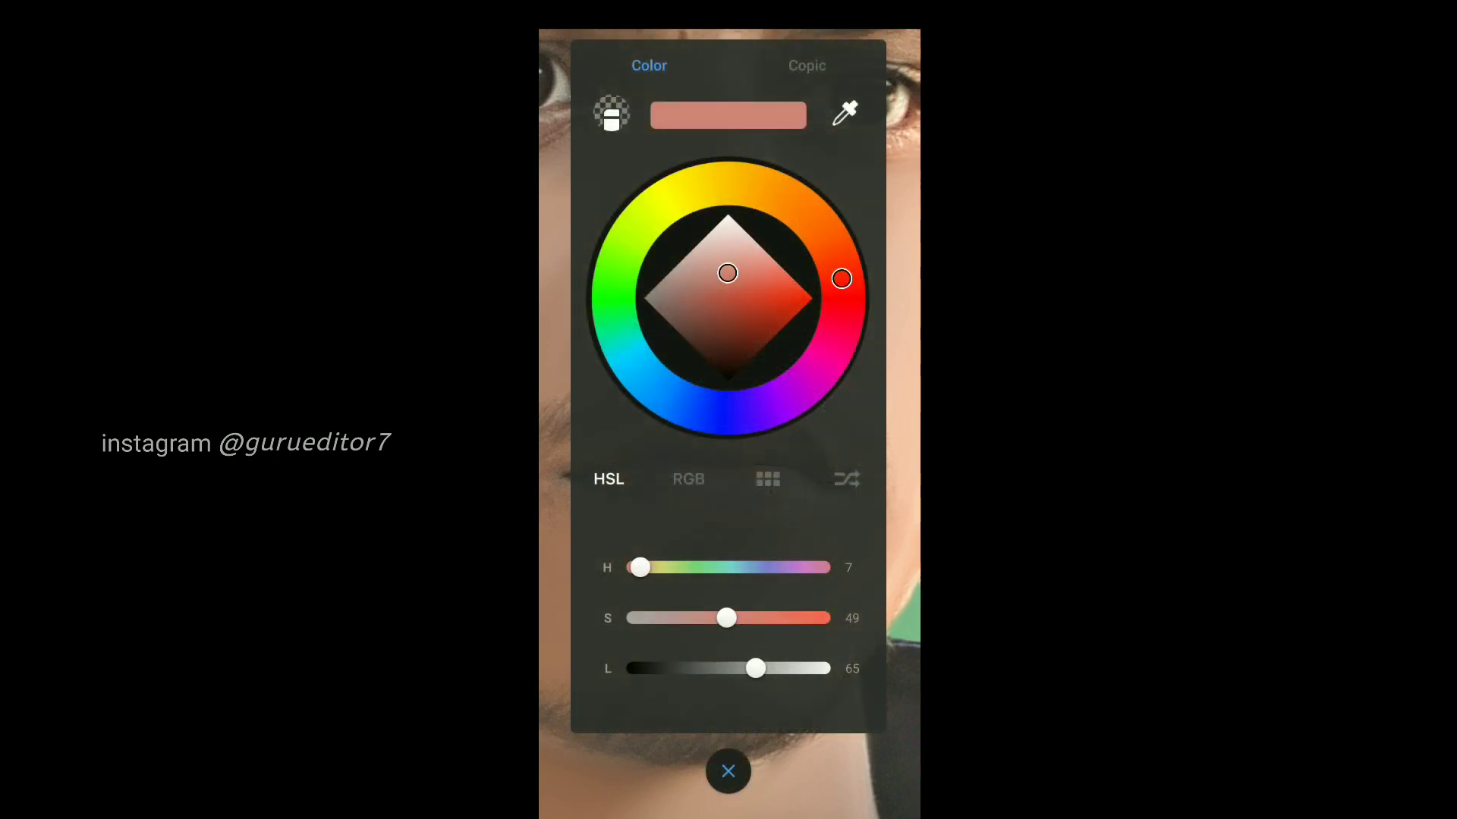
{"action": "left_click_drag", "start_coordinate": [766, 279], "coordinate": [783, 295]}
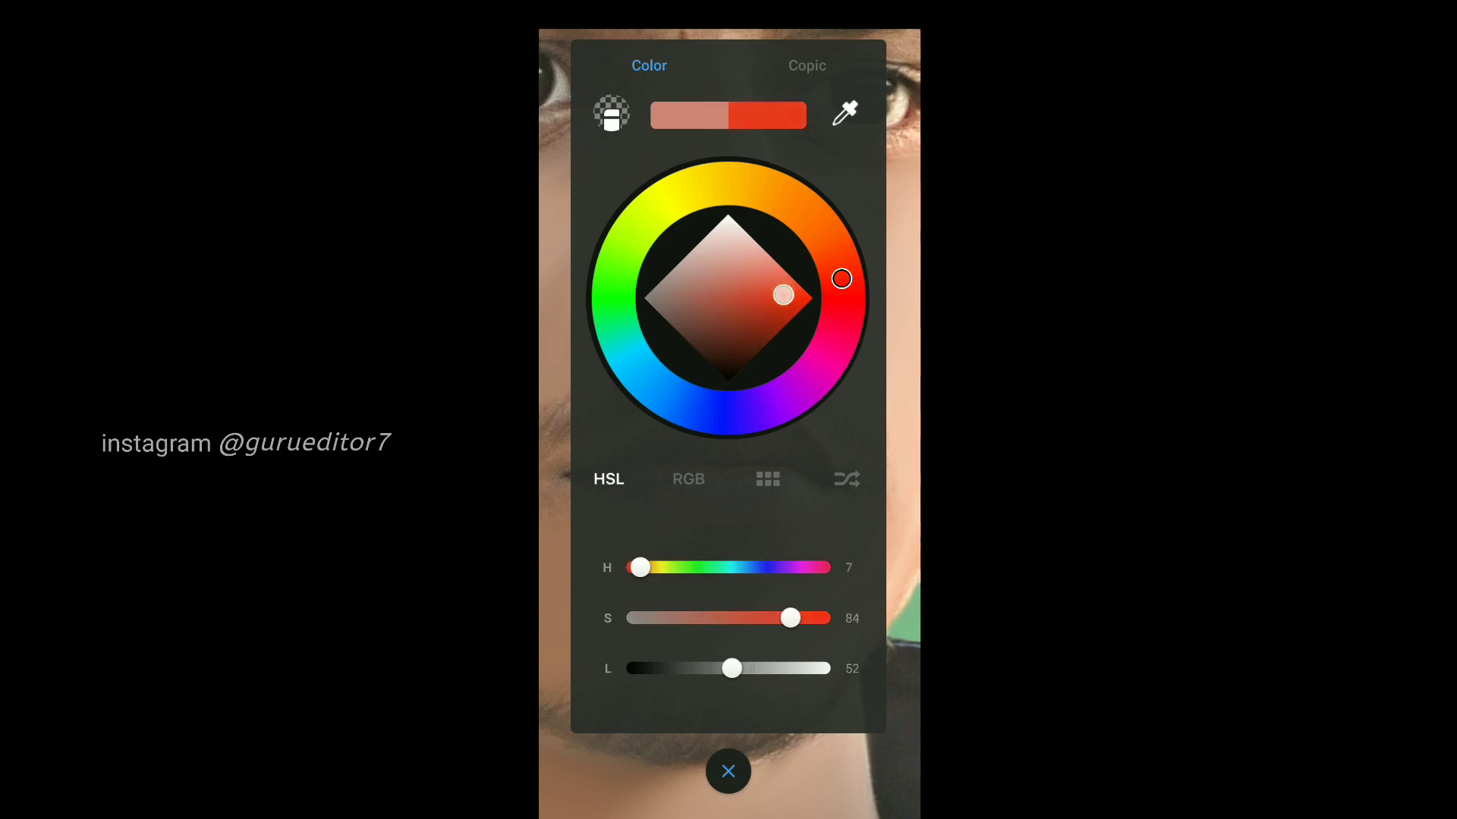
Step: Switch to the Traditional Medium Brush from the brush library
{"action": "left_click", "coordinate": [728, 770]}
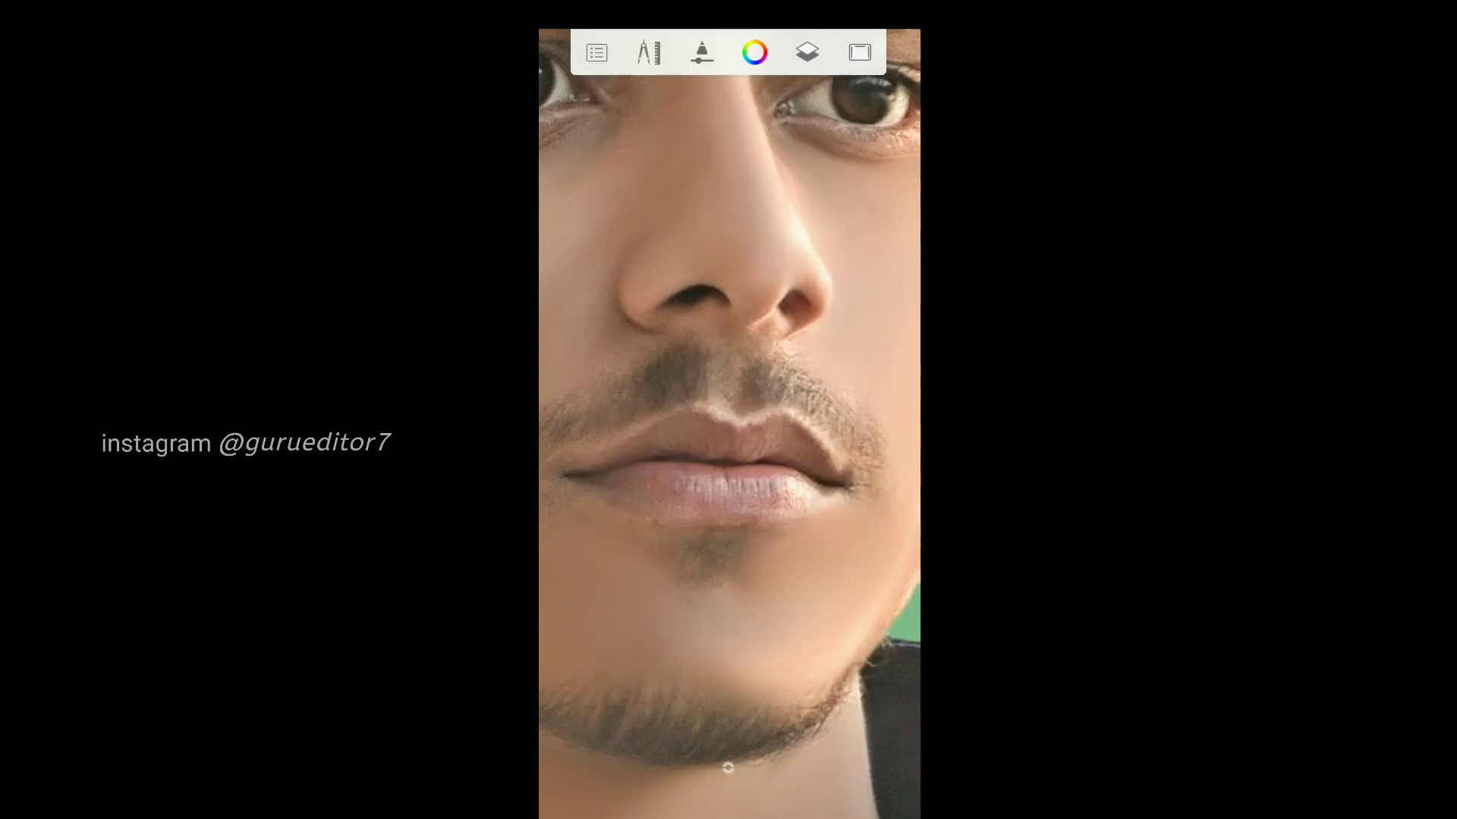
{"action": "scroll", "coordinate": [695, 490], "scroll_direction": "up", "scroll_amount": 3}
{"action": "left_click", "coordinate": [701, 51]}
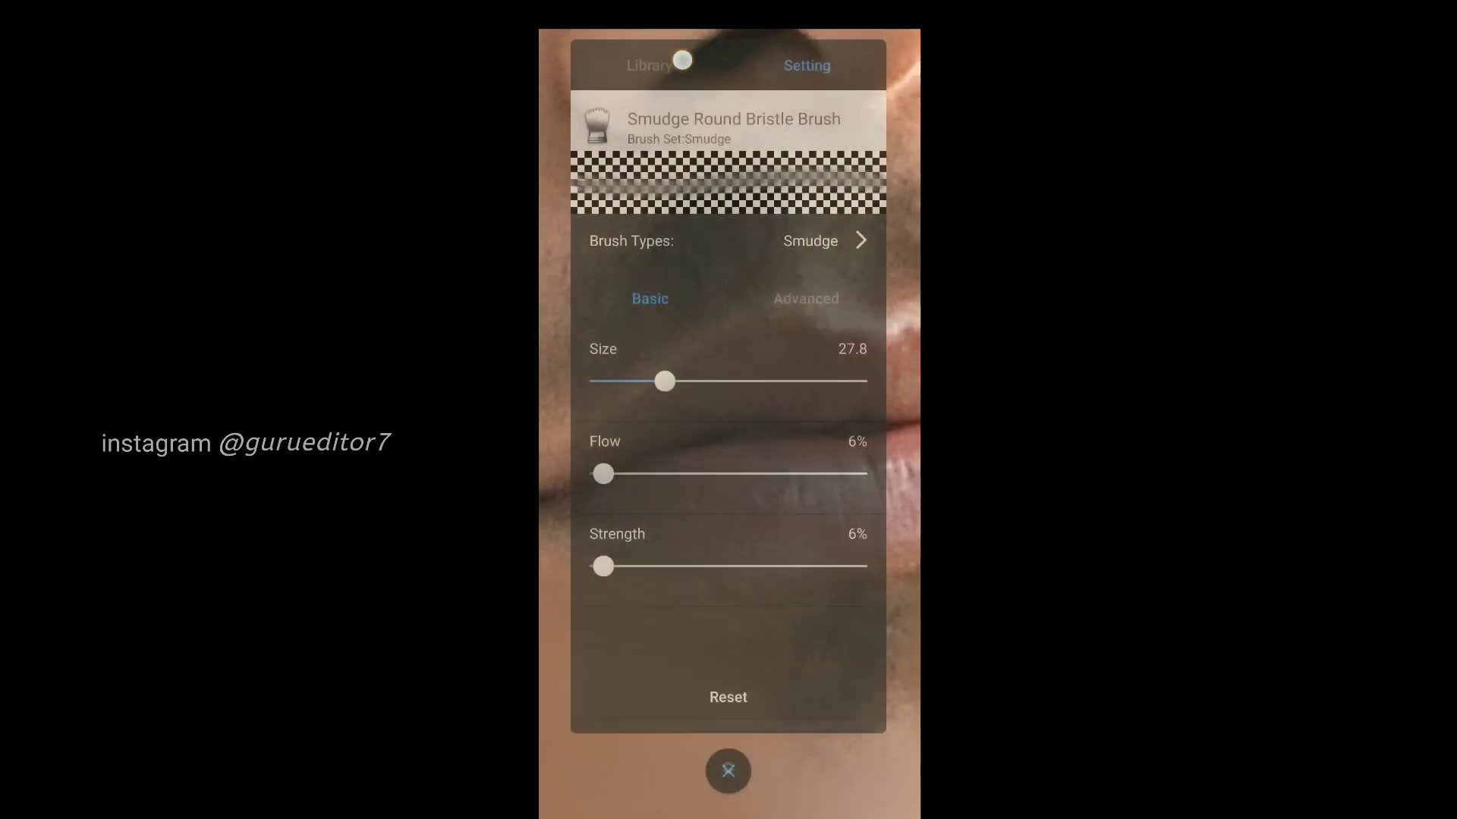
{"action": "left_click", "coordinate": [649, 65]}
{"action": "scroll", "coordinate": [766, 641], "scroll_direction": "up", "scroll_amount": 5}
{"action": "scroll", "coordinate": [766, 641], "scroll_direction": "up", "scroll_amount": 5}
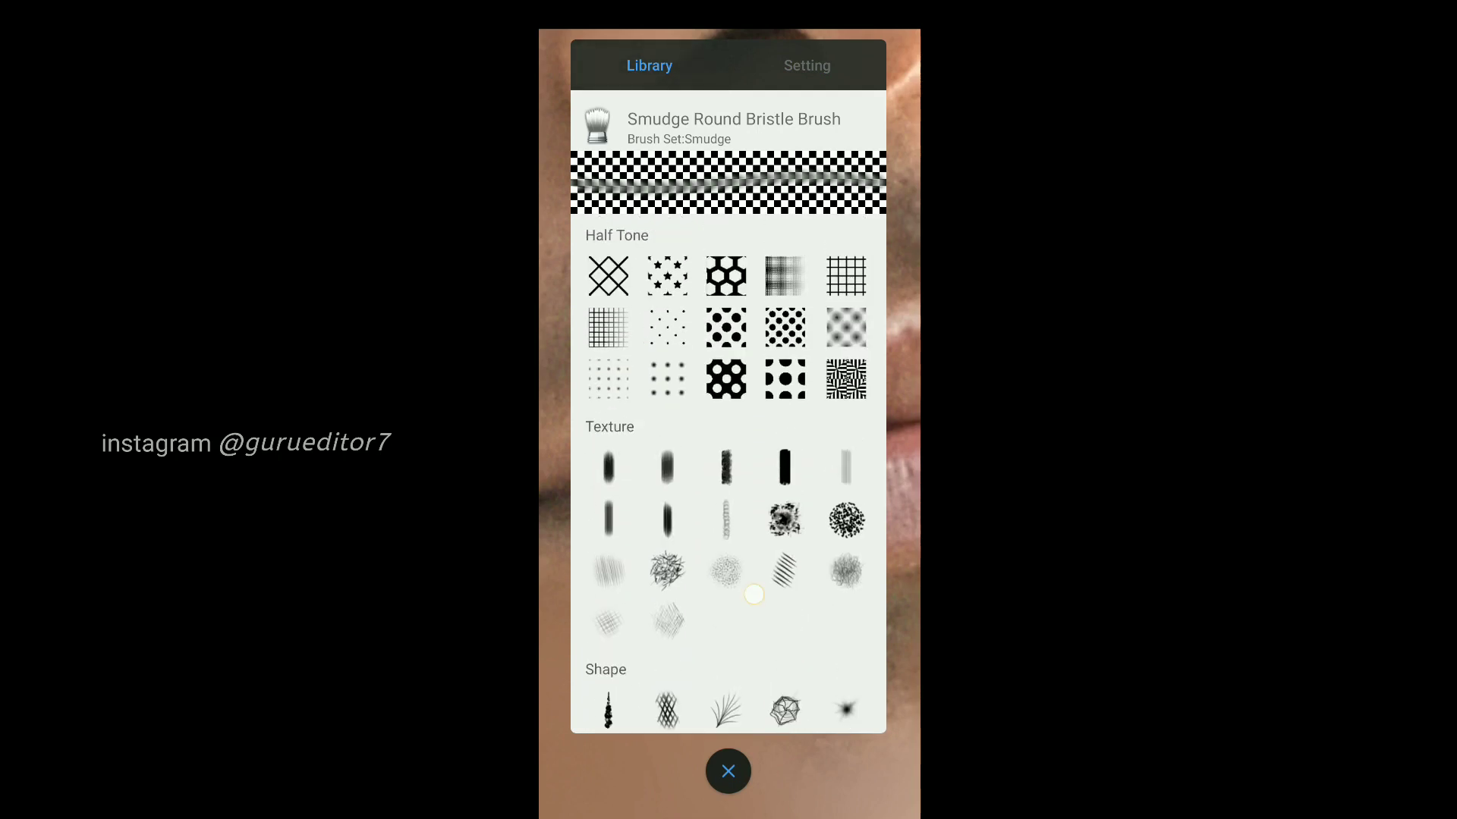
{"action": "scroll", "coordinate": [765, 641], "scroll_direction": "up", "scroll_amount": 5}
{"action": "scroll", "coordinate": [791, 603], "scroll_direction": "down", "scroll_amount": 5}
{"action": "scroll", "coordinate": [791, 603], "scroll_direction": "down", "scroll_amount": 5}
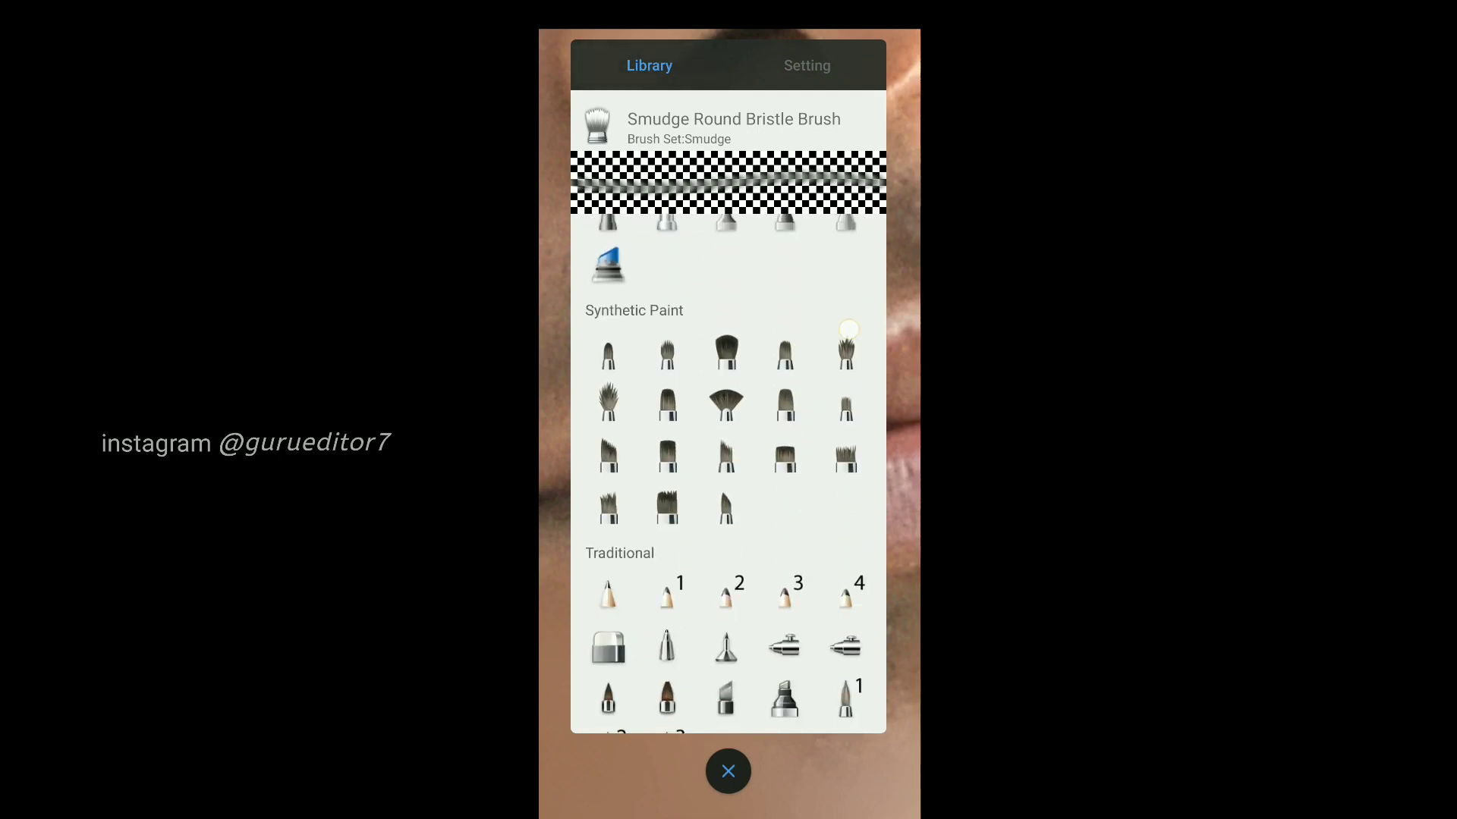
{"action": "scroll", "coordinate": [791, 603], "scroll_direction": "down", "scroll_amount": 5}
{"action": "scroll", "coordinate": [791, 603], "scroll_direction": "down", "scroll_amount": 5}
{"action": "left_click", "coordinate": [607, 404]}
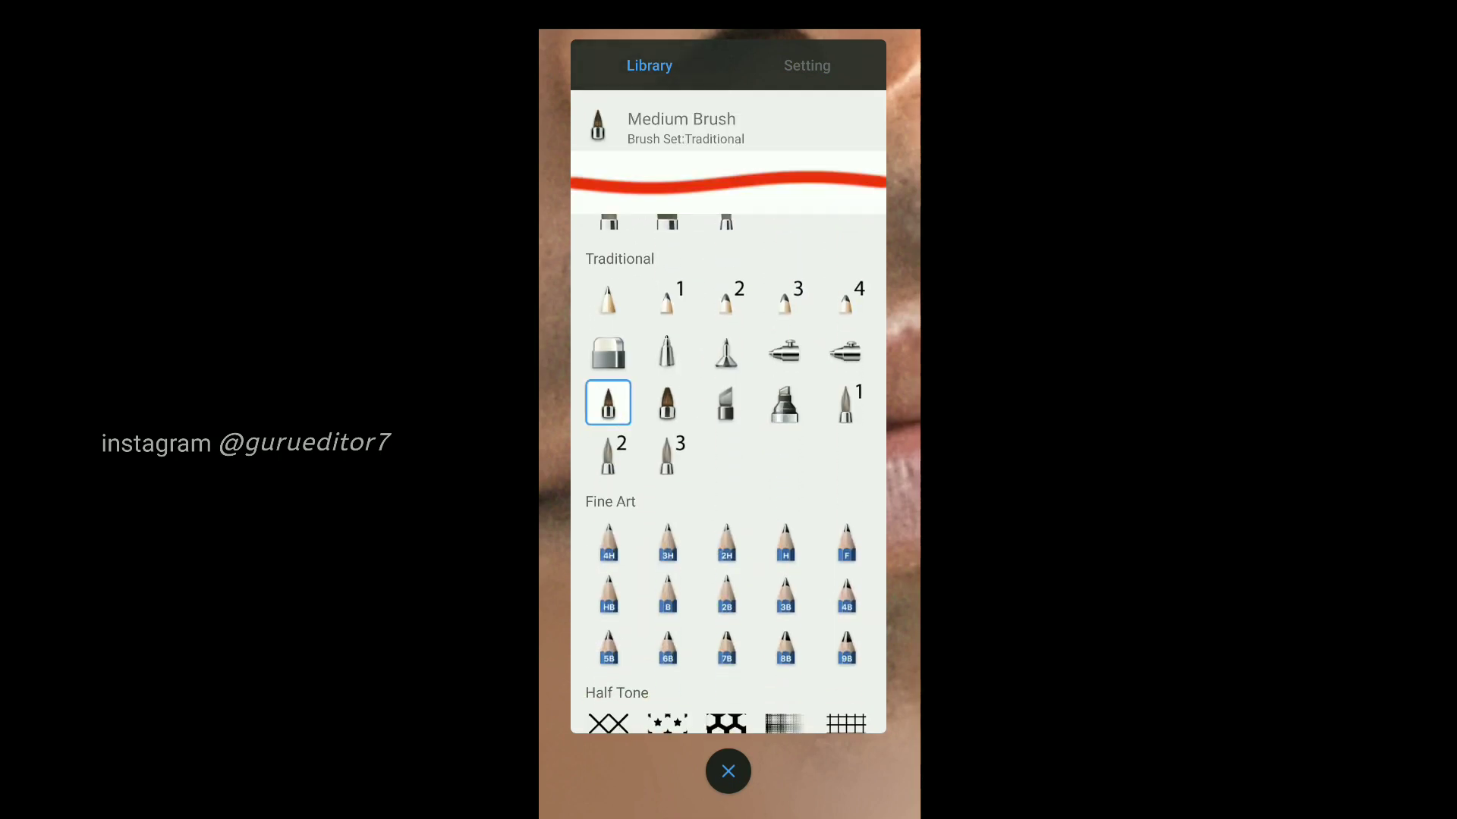
{"action": "left_click", "coordinate": [608, 404]}
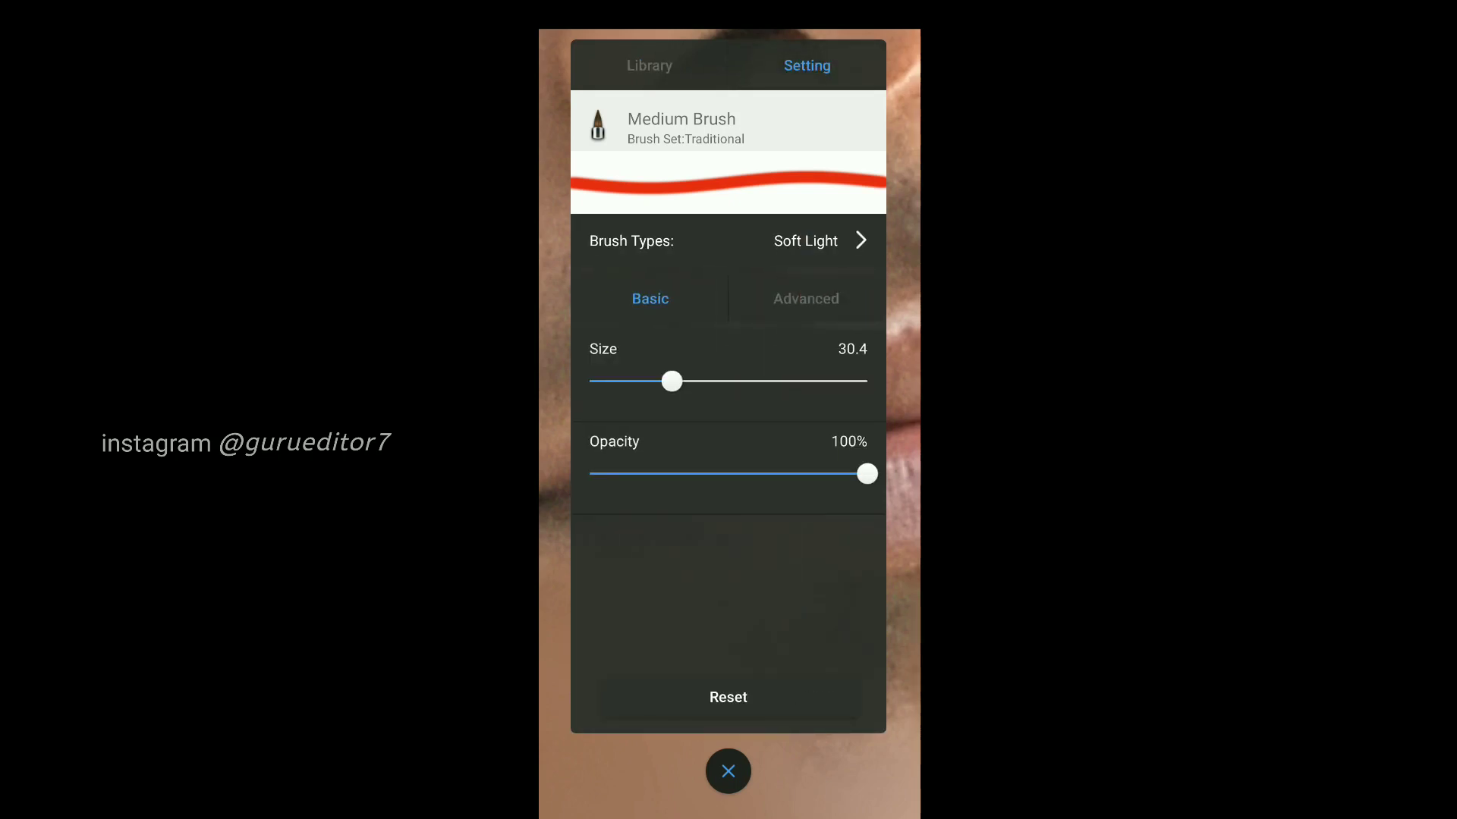
{"action": "left_click", "coordinate": [729, 772]}
Step: Shrink the Medium Brush to 30.4 and paint the lips solid red on the Multiply layer
{"action": "left_click_drag", "start_coordinate": [728, 635], "coordinate": [780, 622]}
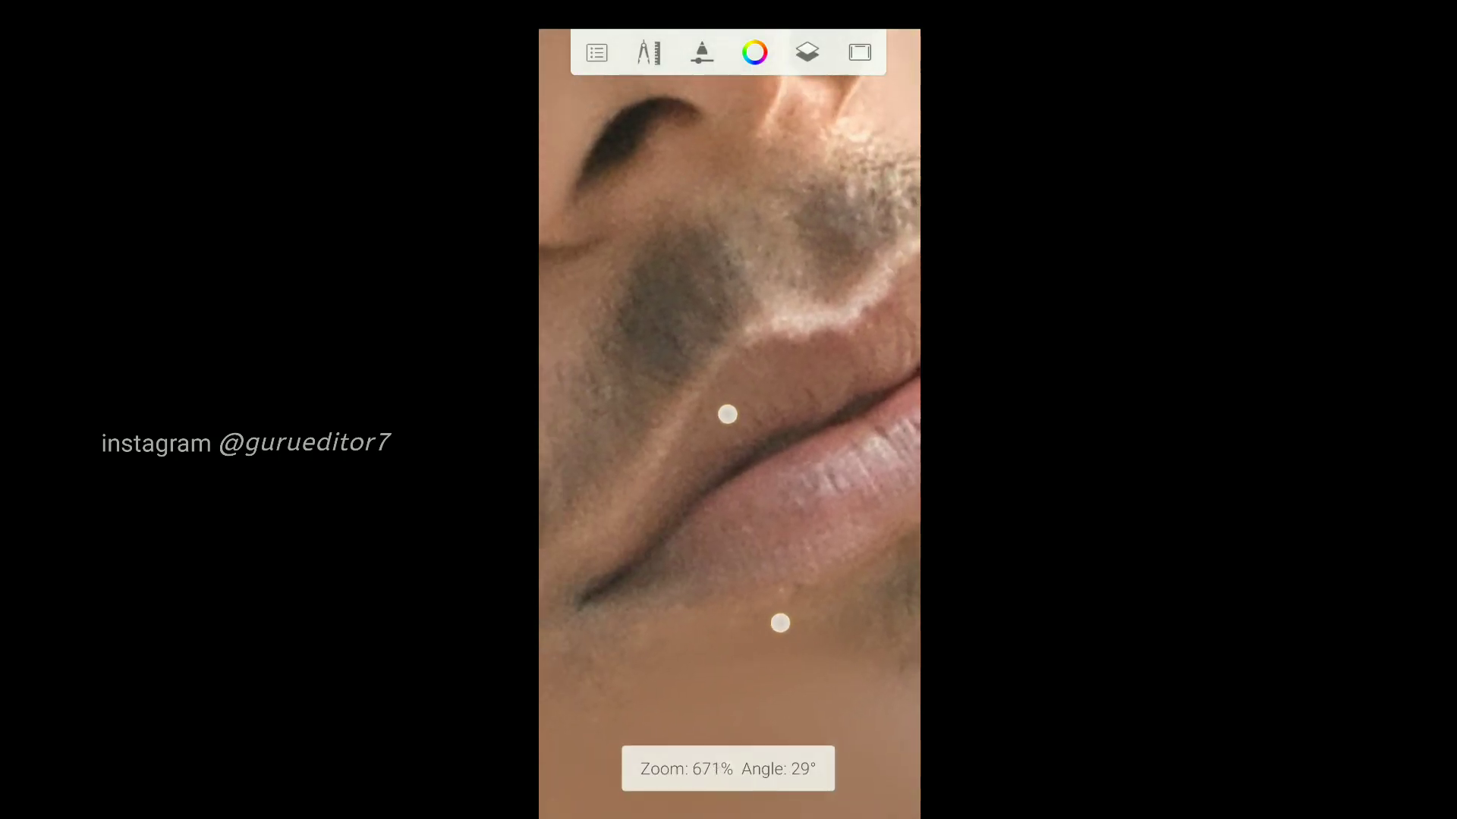
{"action": "mouse_move", "coordinate": [728, 492]}
{"action": "left_mouse_down"}
{"action": "mouse_move", "coordinate": [699, 416]}
{"action": "mouse_move", "coordinate": [764, 390]}
{"action": "mouse_move", "coordinate": [683, 494]}
{"action": "mouse_move", "coordinate": [759, 381]}
{"action": "mouse_move", "coordinate": [809, 349]}
{"action": "mouse_move", "coordinate": [858, 351]}
{"action": "mouse_move", "coordinate": [611, 579]}
{"action": "mouse_move", "coordinate": [882, 456]}
{"action": "mouse_move", "coordinate": [676, 624]}
{"action": "left_mouse_up"}
{"action": "left_click", "coordinate": [722, 781]}
{"action": "mouse_move", "coordinate": [769, 506]}
{"action": "left_mouse_down"}
{"action": "mouse_move", "coordinate": [780, 530]}
{"action": "mouse_move", "coordinate": [852, 493]}
{"action": "mouse_move", "coordinate": [734, 418]}
{"action": "mouse_move", "coordinate": [832, 455]}
{"action": "mouse_move", "coordinate": [689, 599]}
{"action": "mouse_move", "coordinate": [679, 646]}
{"action": "left_mouse_up"}
Step: Lower the lip layer's opacity until the red becomes a subtle natural tint
{"action": "left_click", "coordinate": [728, 768]}
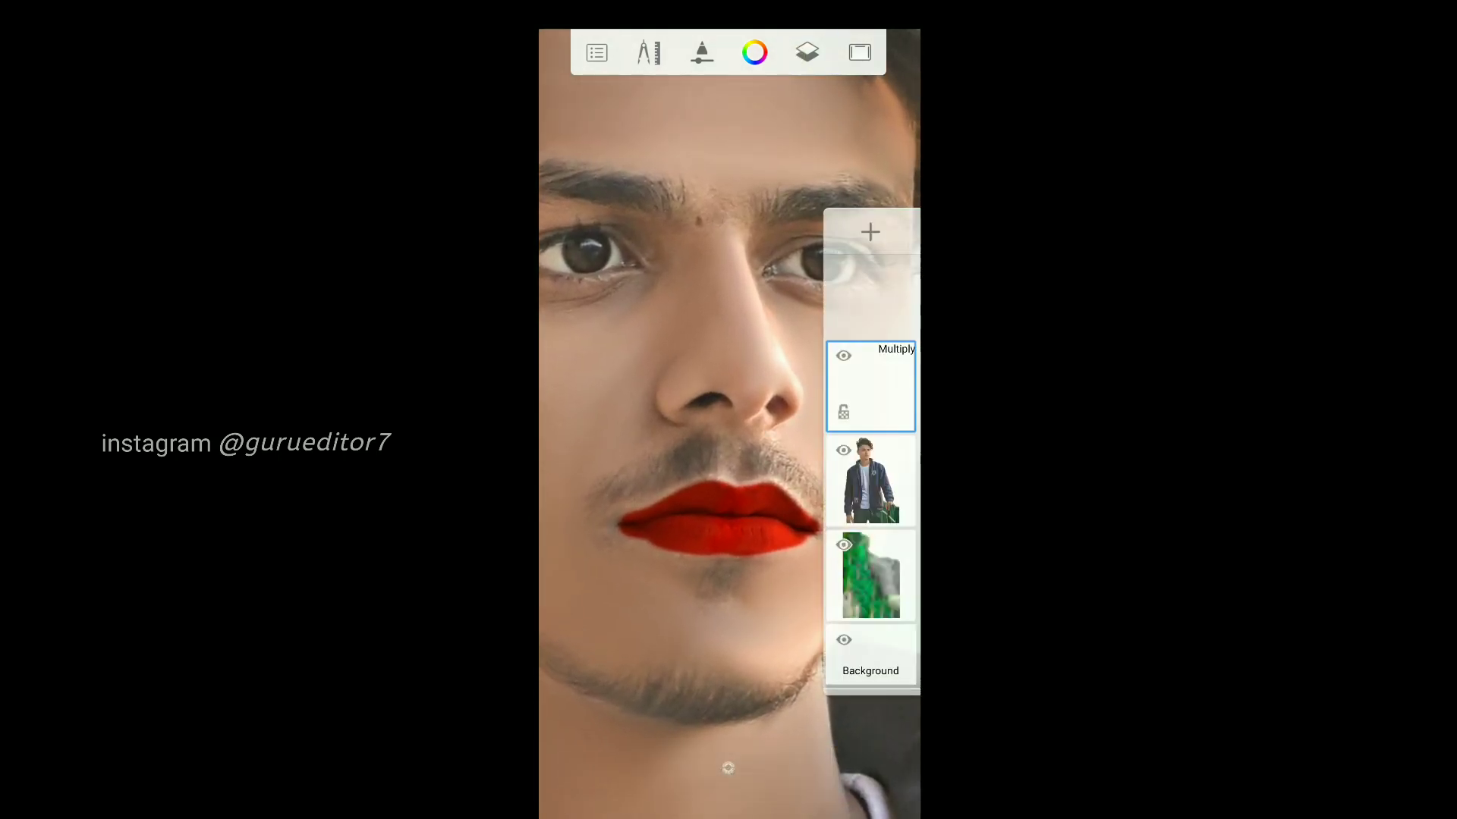
{"action": "left_click", "coordinate": [870, 387]}
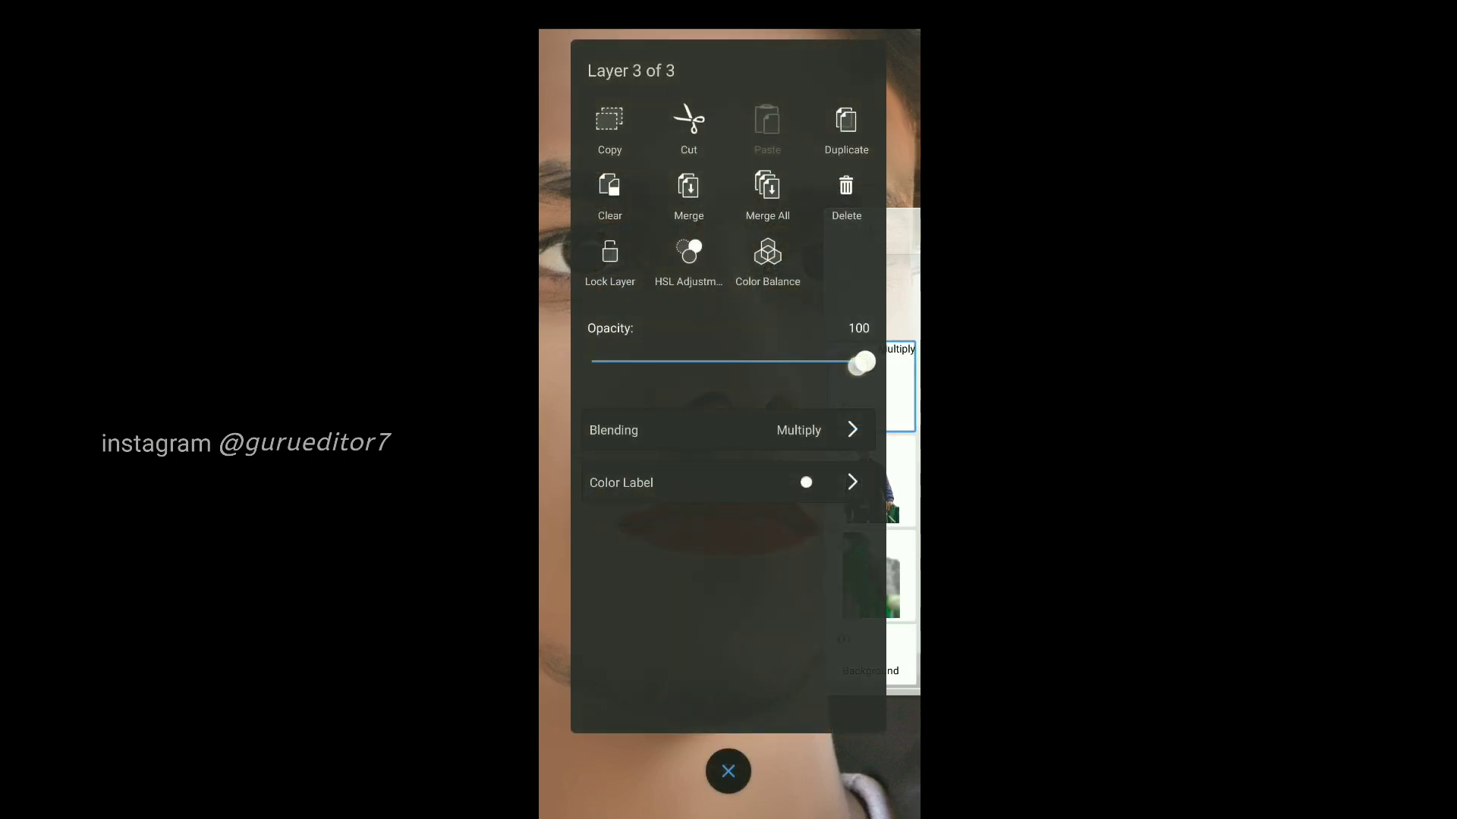
{"action": "mouse_move", "coordinate": [856, 367]}
{"action": "left_mouse_down"}
{"action": "mouse_move", "coordinate": [796, 360]}
{"action": "mouse_move", "coordinate": [741, 504]}
{"action": "mouse_move", "coordinate": [647, 629]}
{"action": "mouse_move", "coordinate": [706, 612]}
{"action": "mouse_move", "coordinate": [634, 641]}
{"action": "left_mouse_up"}
{"action": "left_click", "coordinate": [728, 771]}
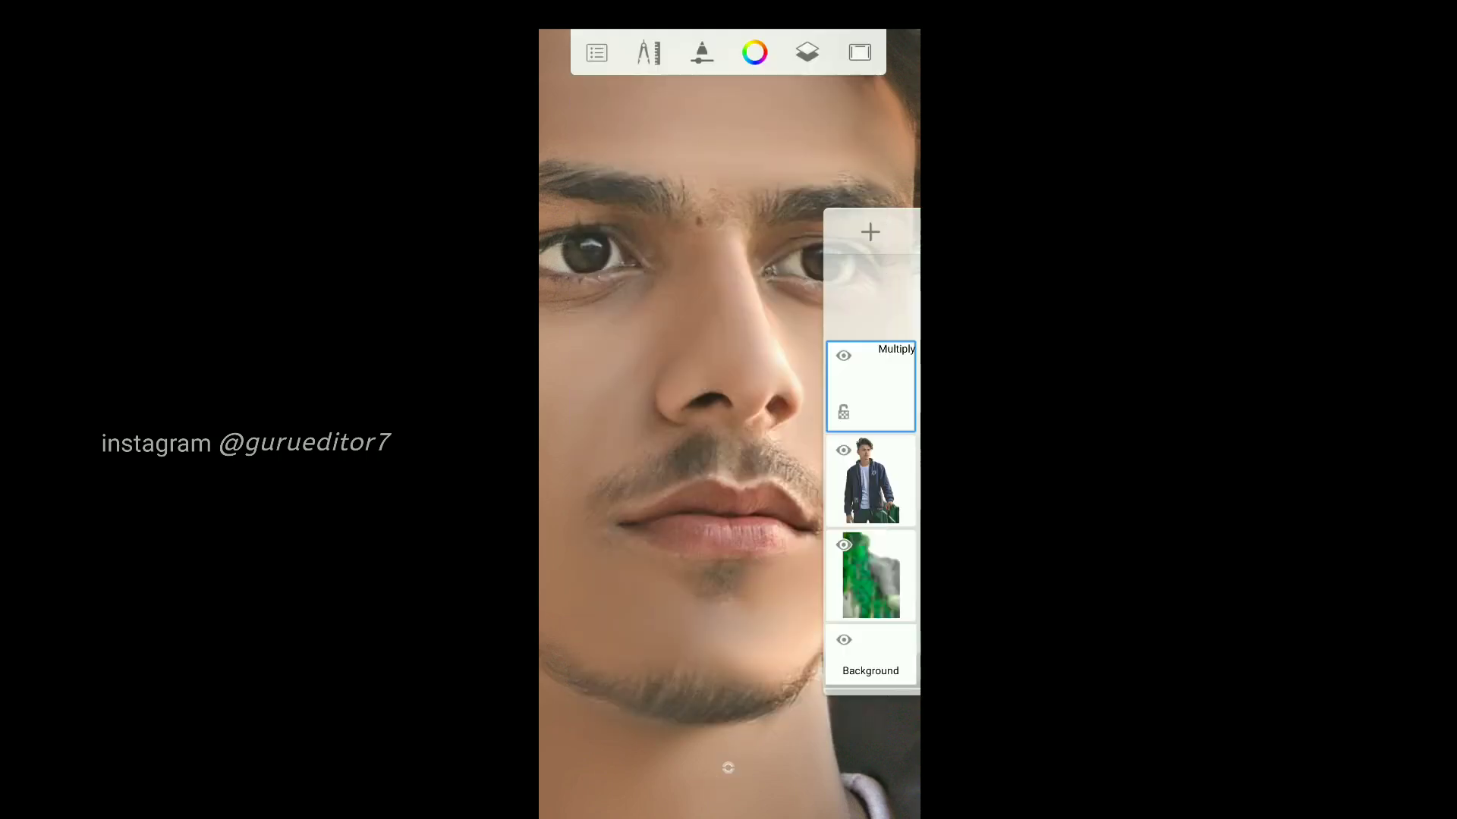
{"action": "left_click", "coordinate": [743, 231]}
{"action": "scroll", "coordinate": [686, 349], "scroll_direction": "down", "scroll_amount": 2}
Step: Zoom out to the whole retouched portrait and save it to the device through Share
{"action": "scroll", "coordinate": [686, 349], "scroll_direction": "down", "scroll_amount": 3}
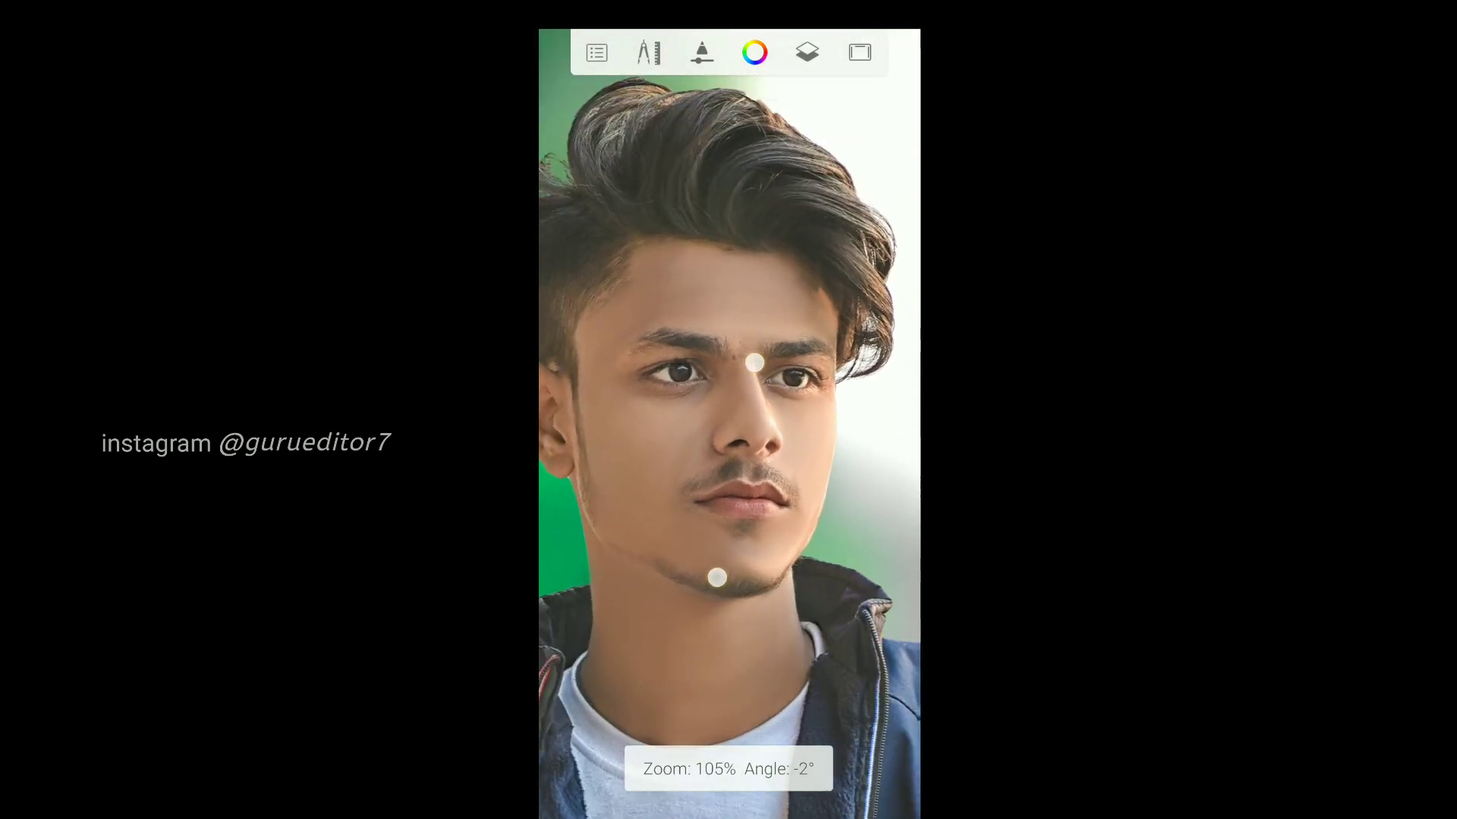
{"action": "scroll", "coordinate": [687, 349], "scroll_direction": "up", "scroll_amount": 3}
{"action": "scroll", "coordinate": [686, 349], "scroll_direction": "up", "scroll_amount": 2}
{"action": "left_click", "coordinate": [806, 51]}
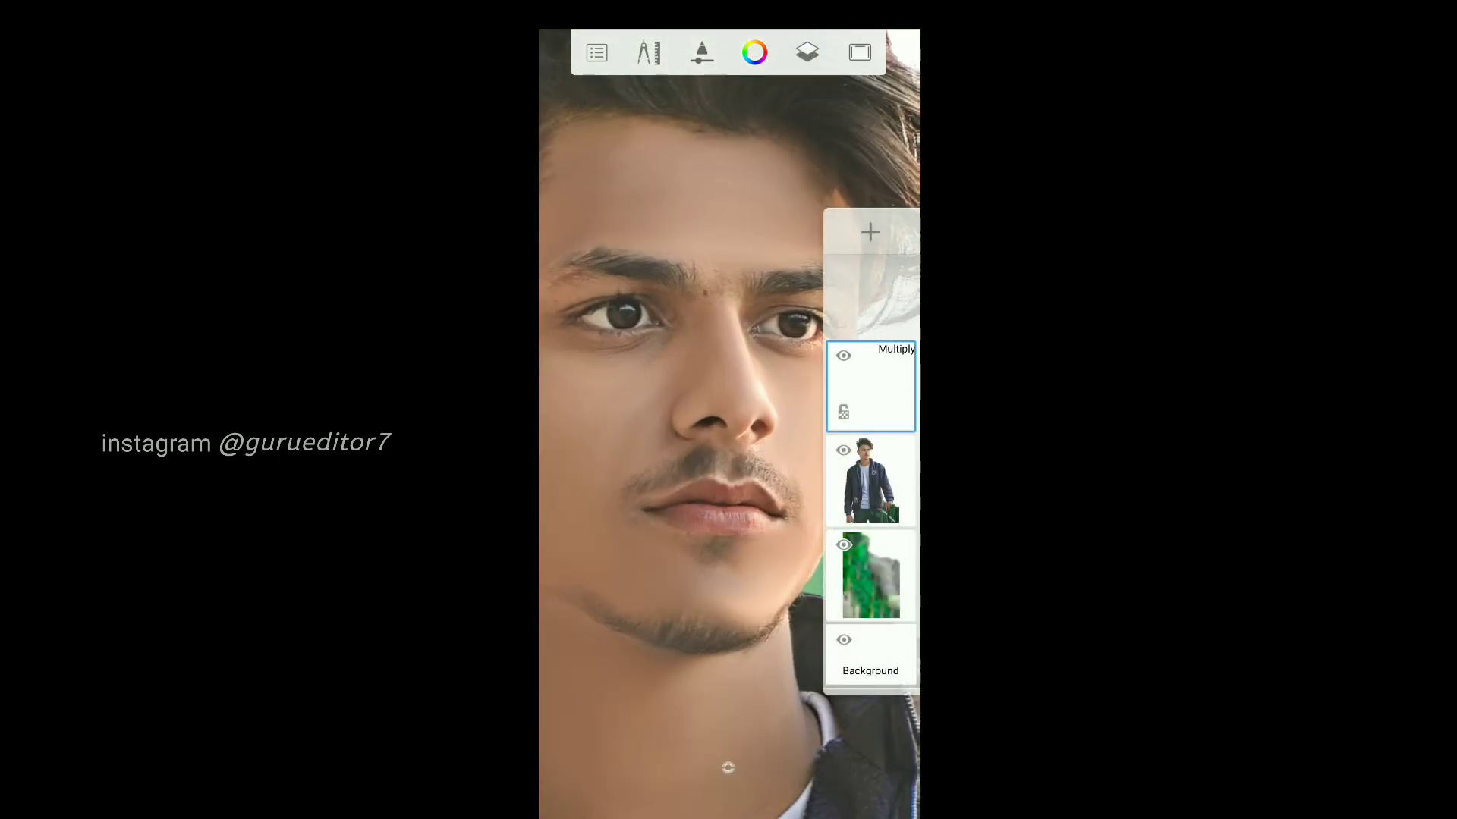
{"action": "left_click", "coordinate": [807, 52]}
{"action": "scroll", "coordinate": [740, 391], "scroll_direction": "down", "scroll_amount": 5}
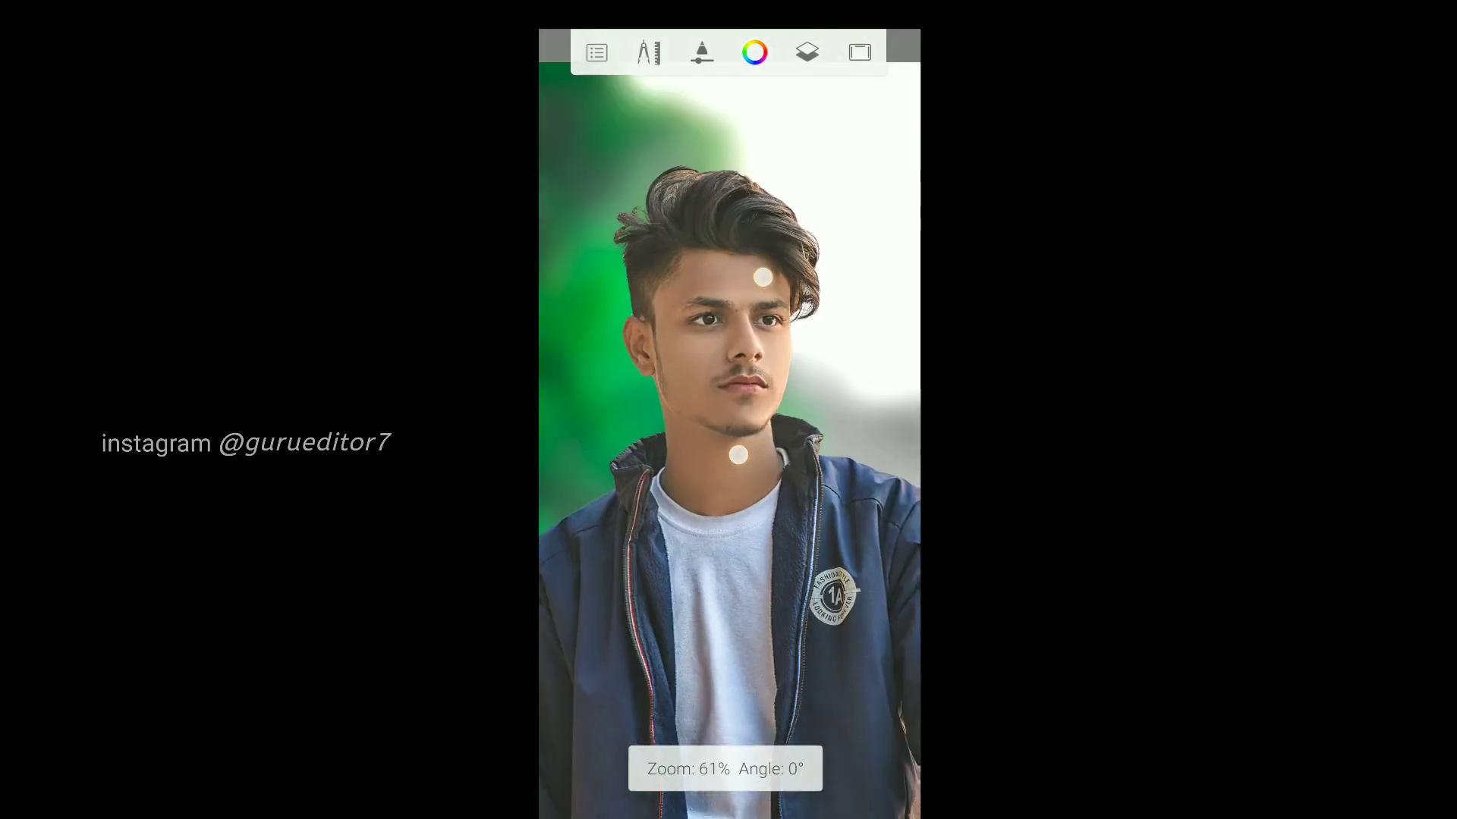
{"action": "scroll", "coordinate": [739, 390], "scroll_direction": "down", "scroll_amount": 3}
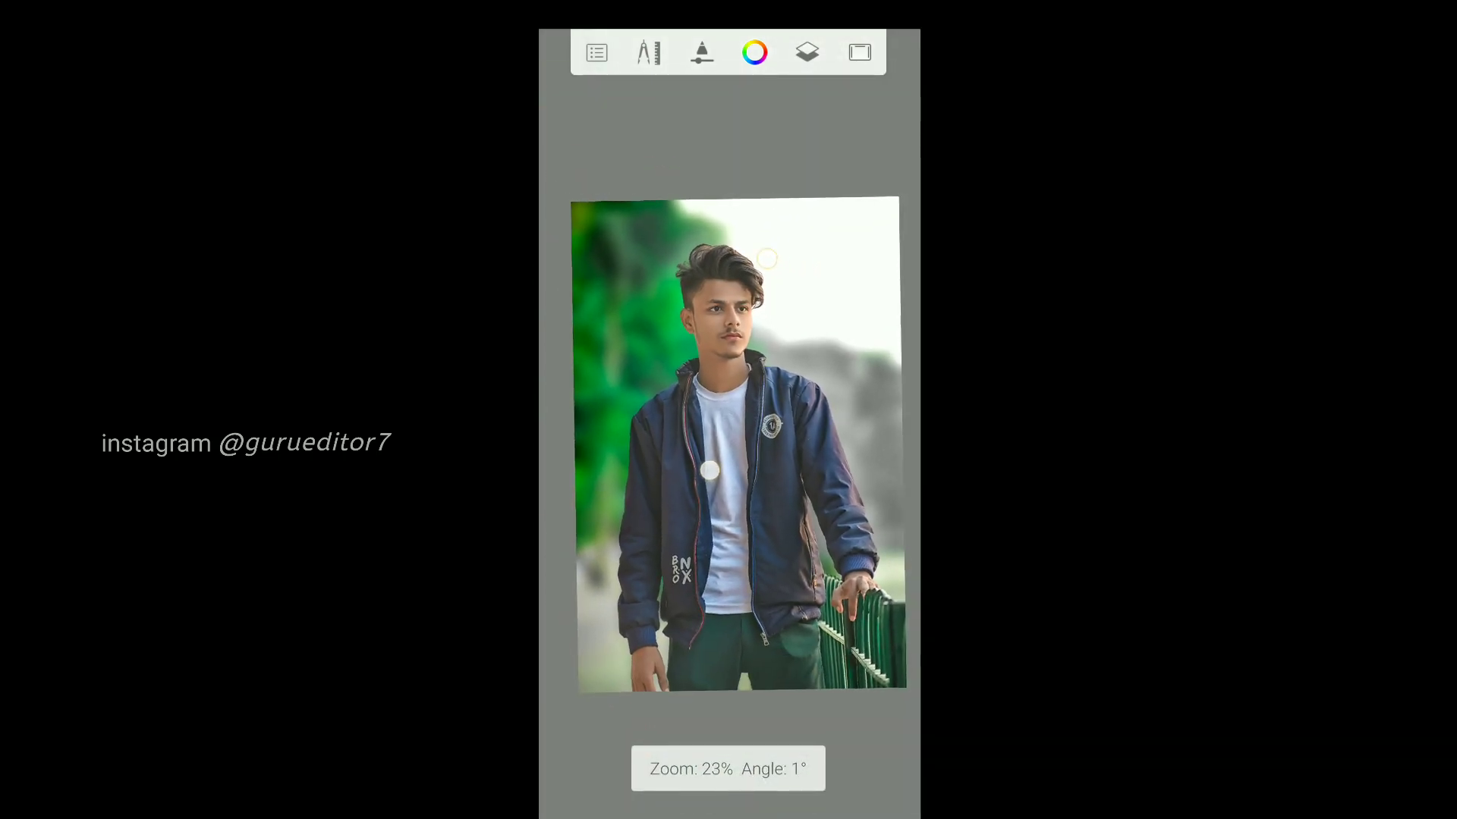
{"action": "left_click", "coordinate": [596, 51]}
{"action": "left_click", "coordinate": [668, 474]}
Step: Save the retouched portrait to the device, then raise its Vibrance to 13 in Lightroom's Color panel
{"action": "left_click", "coordinate": [721, 420]}
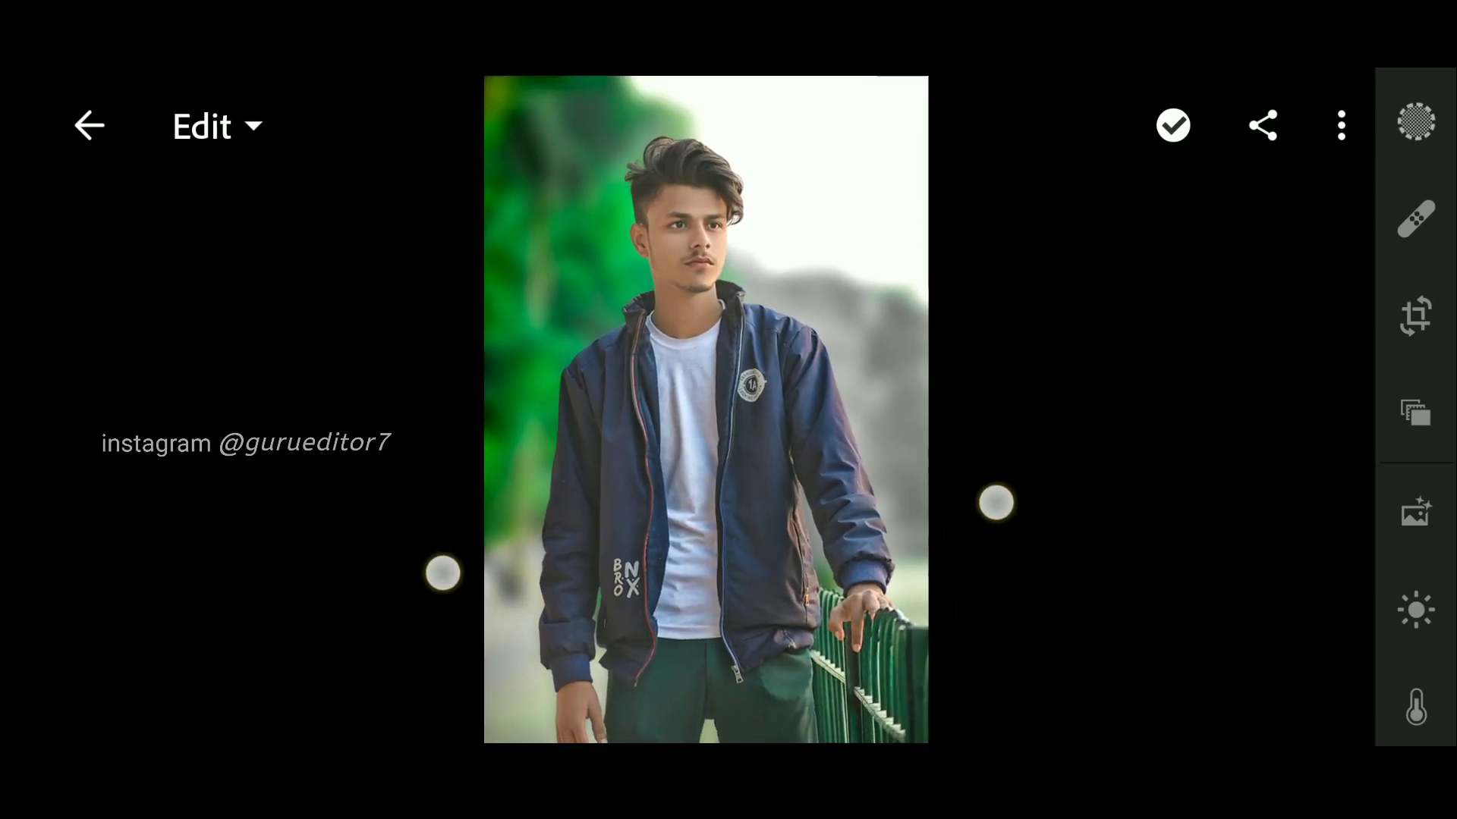
{"action": "left_click_drag", "start_coordinate": [1415, 539], "coordinate": [1416, 397]}
{"action": "left_click_drag", "start_coordinate": [1407, 565], "coordinate": [1410, 430]}
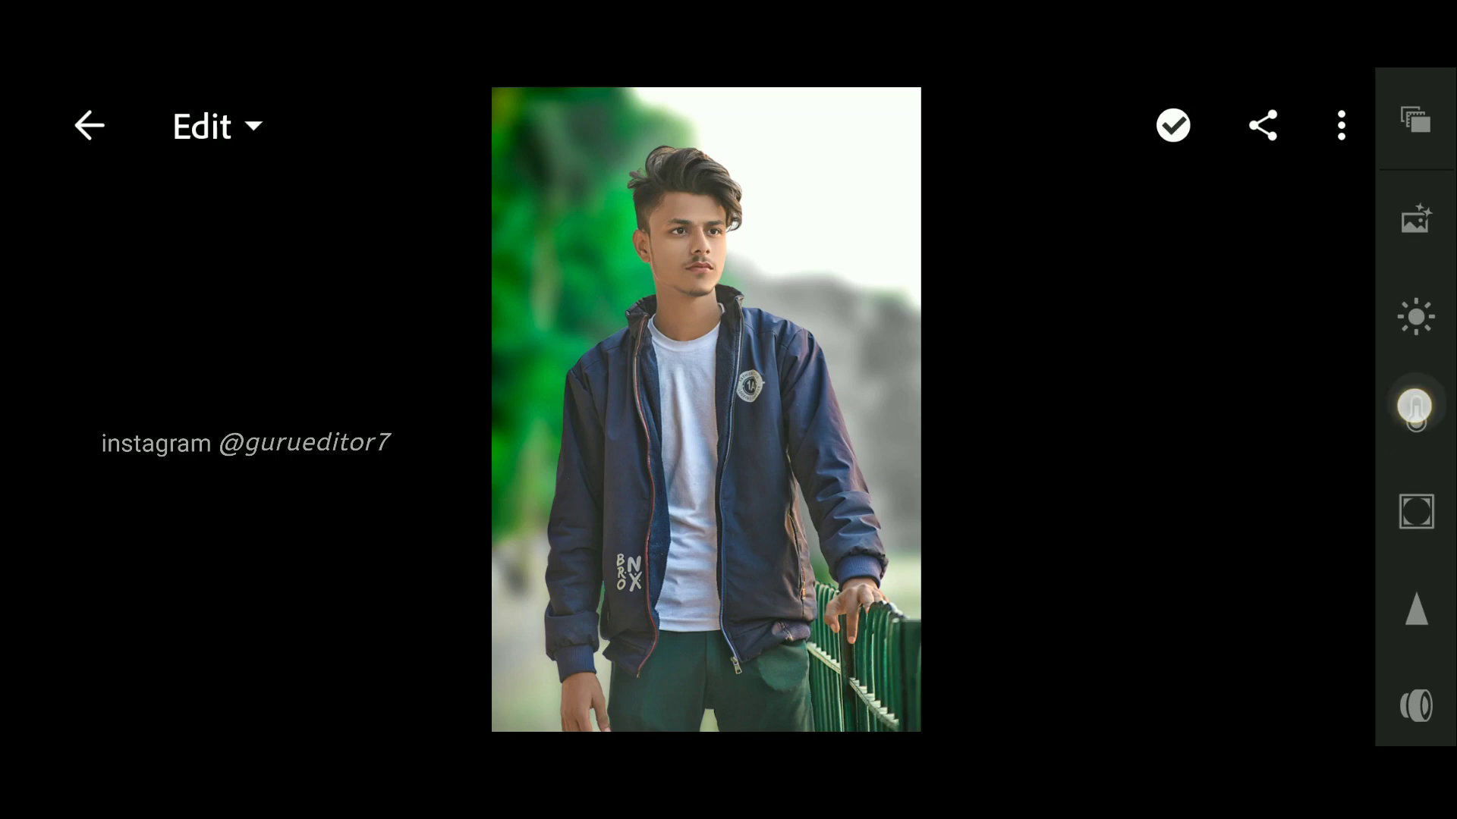
{"action": "left_click", "coordinate": [1414, 408]}
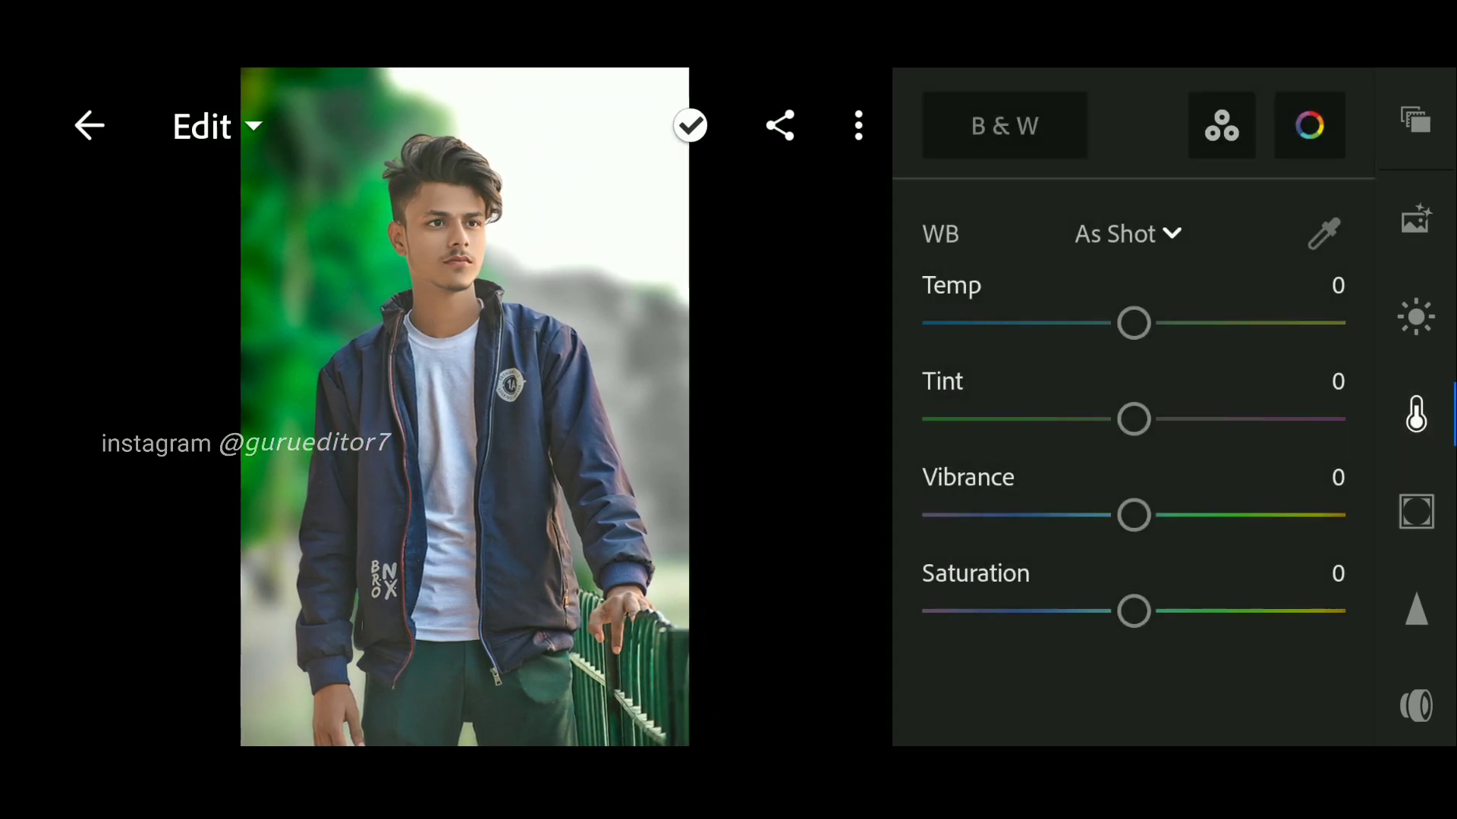
{"action": "left_click_drag", "start_coordinate": [1217, 505], "coordinate": [1249, 498]}
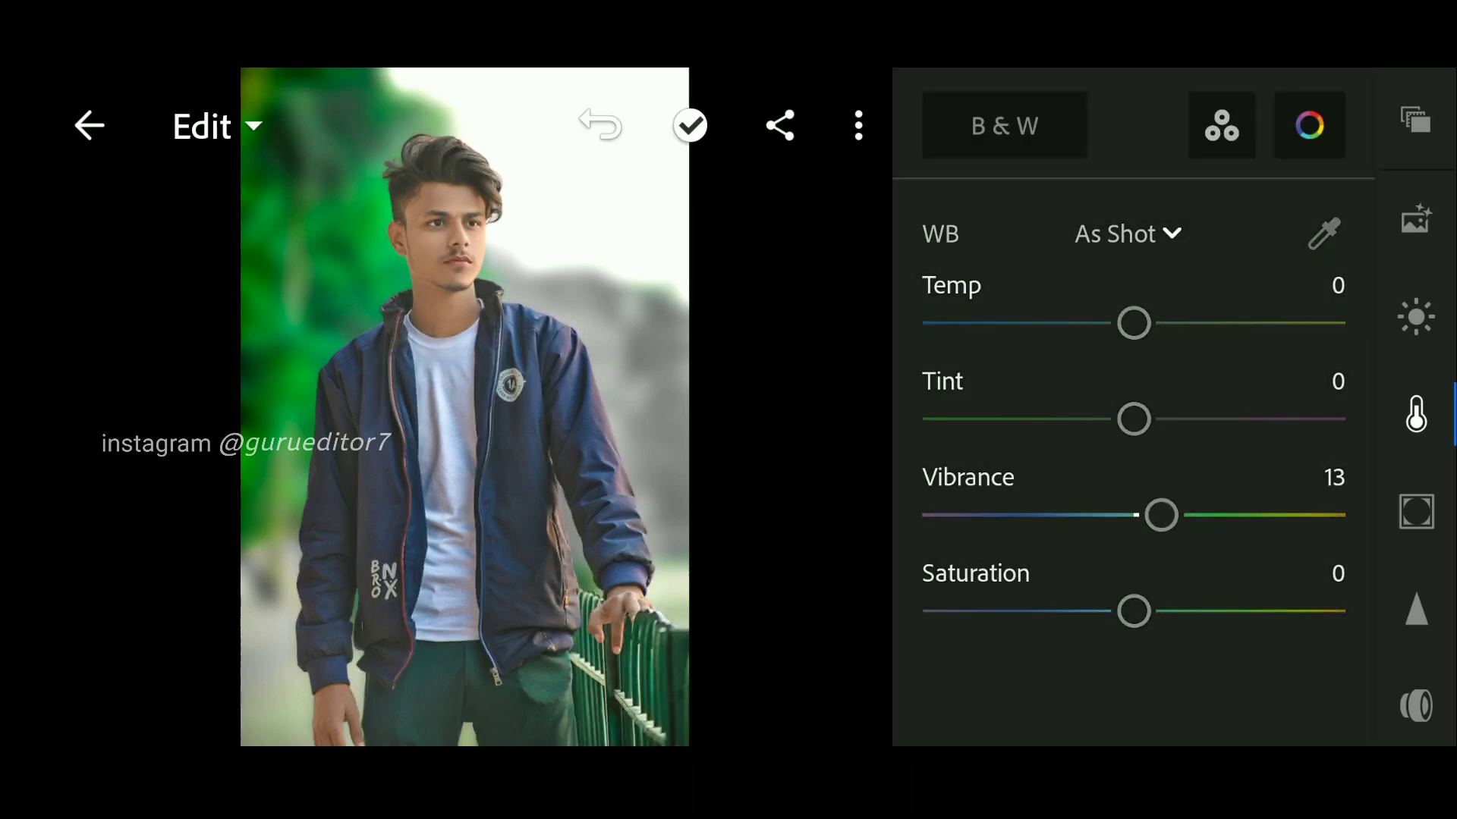
Step: In Color Mix, slightly tweak orange hue, saturation and luminance, and fully desaturate yellows with hue -69
{"action": "left_click", "coordinate": [1303, 130]}
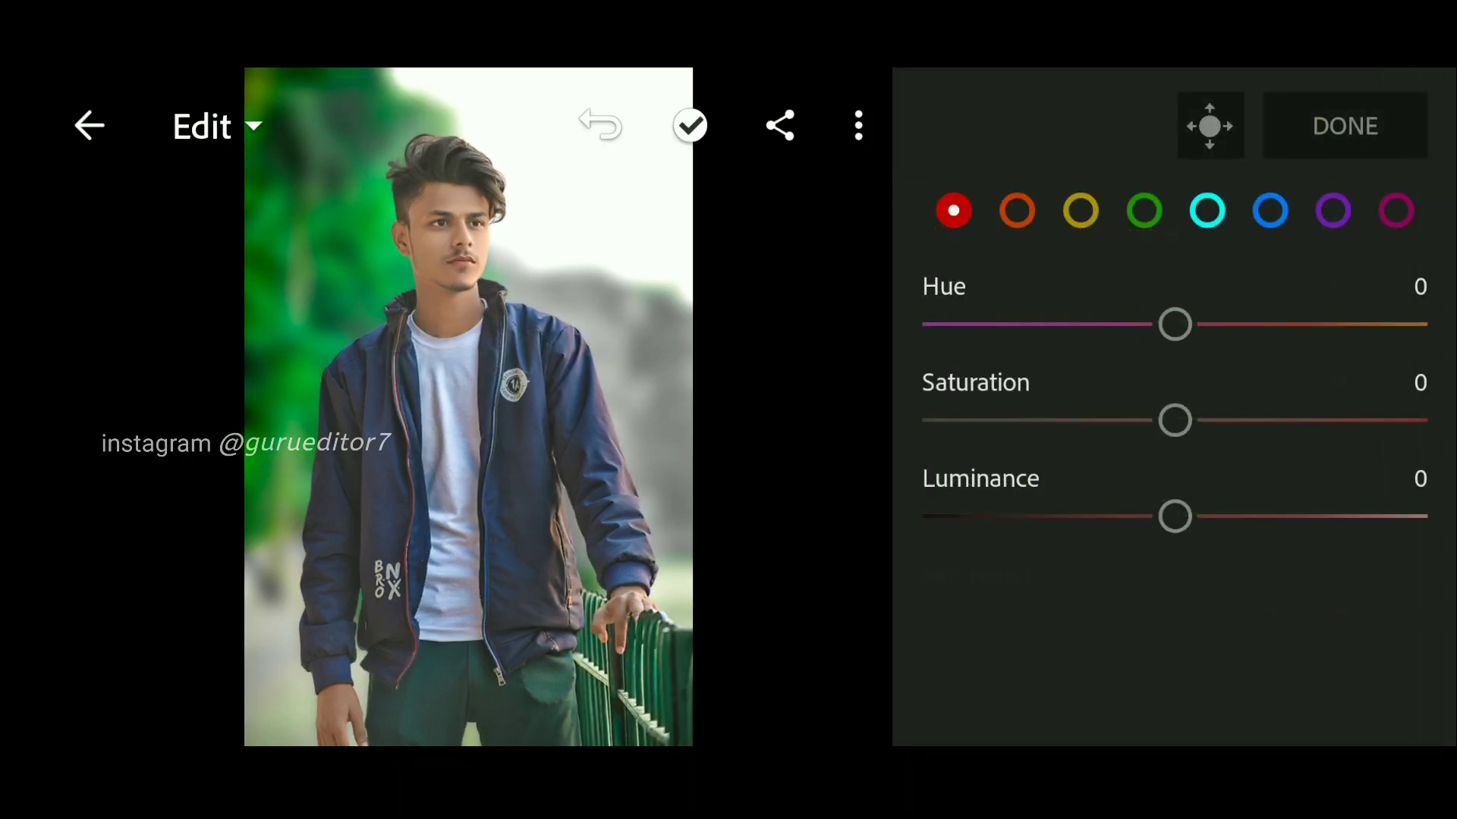
{"action": "left_click", "coordinate": [1017, 205]}
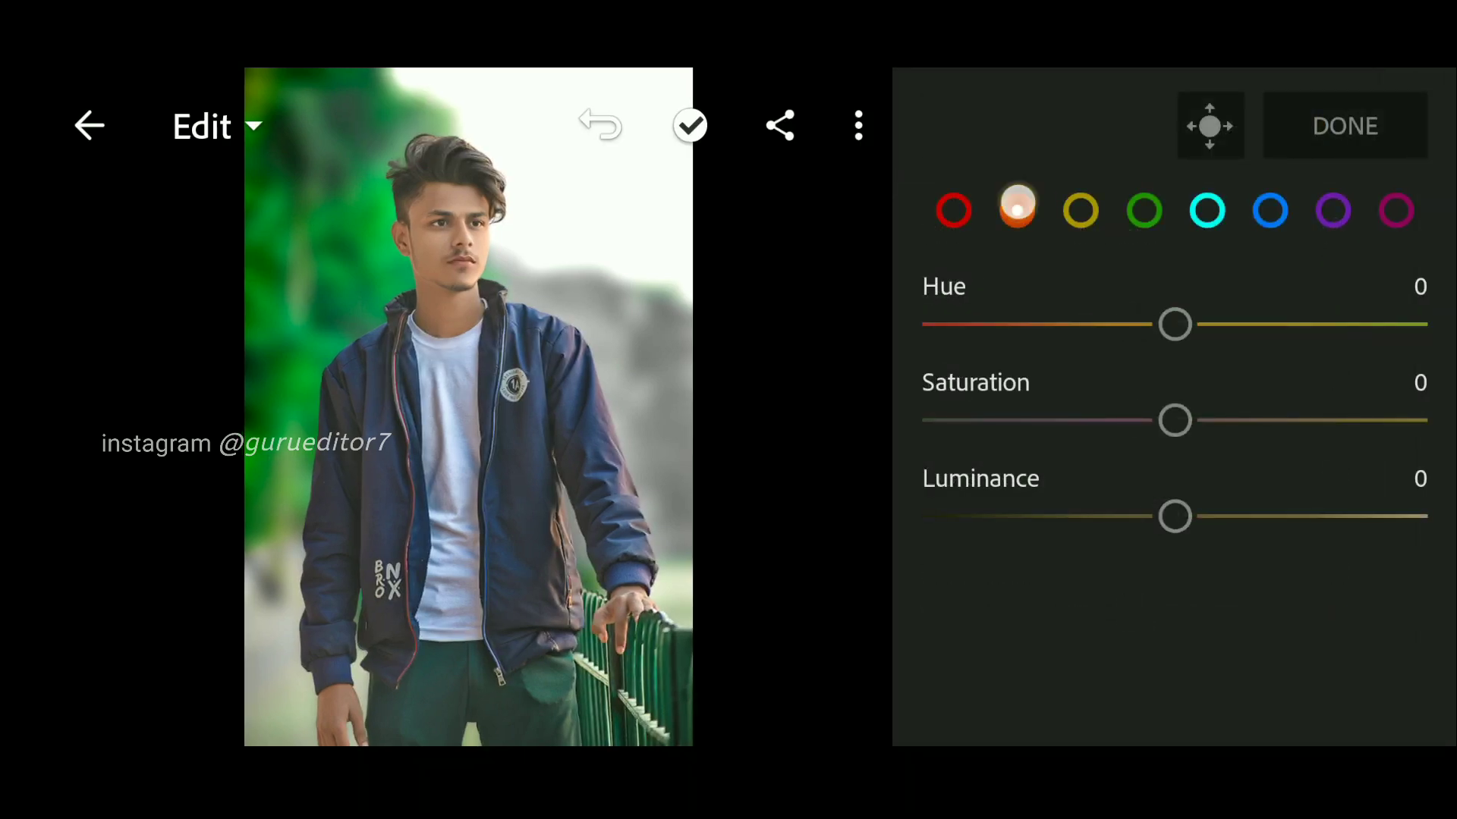
{"action": "left_click_drag", "start_coordinate": [1240, 410], "coordinate": [1224, 411]}
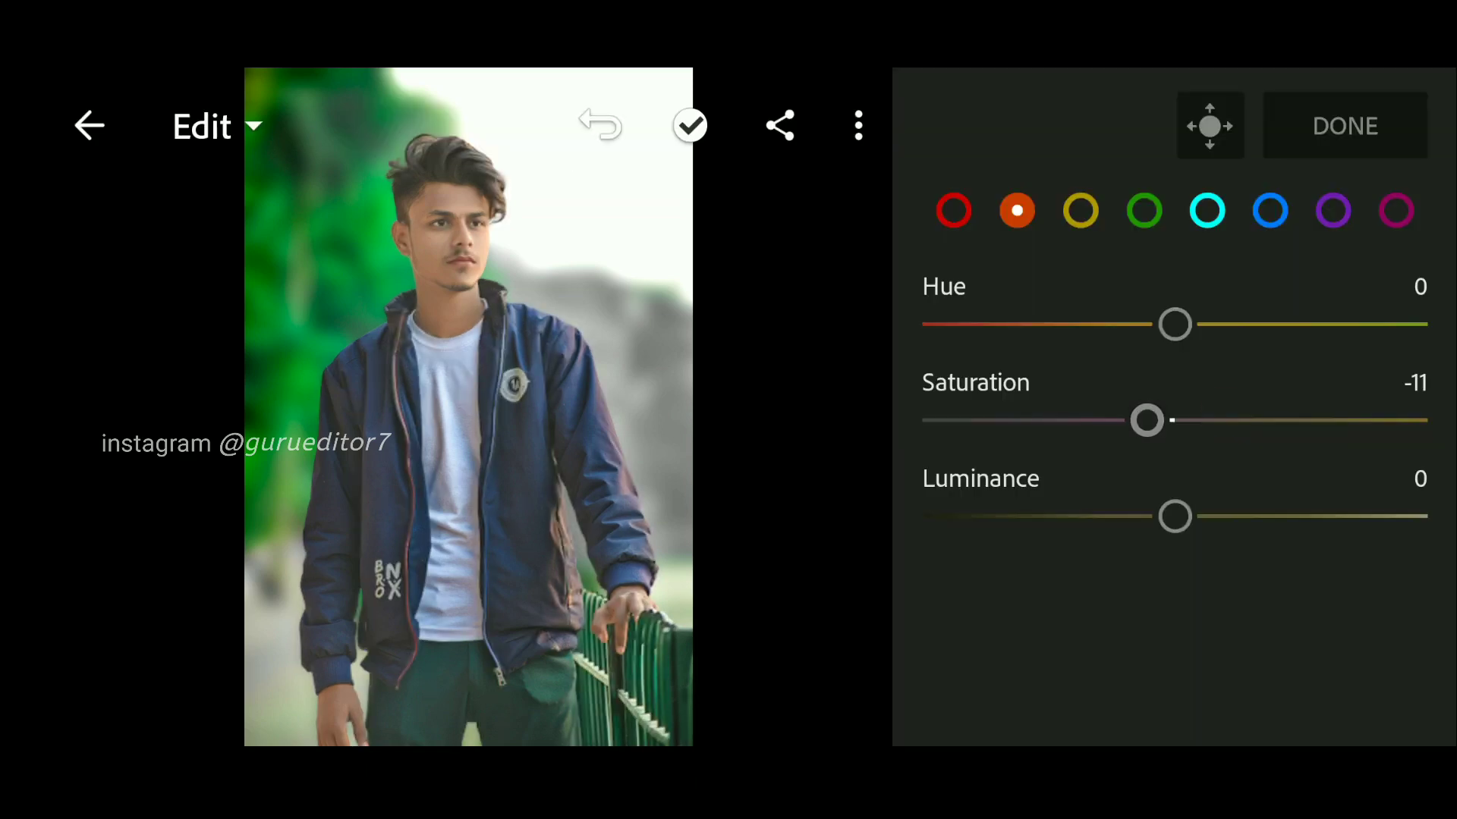
{"action": "left_click_drag", "start_coordinate": [1102, 318], "coordinate": [1092, 318]}
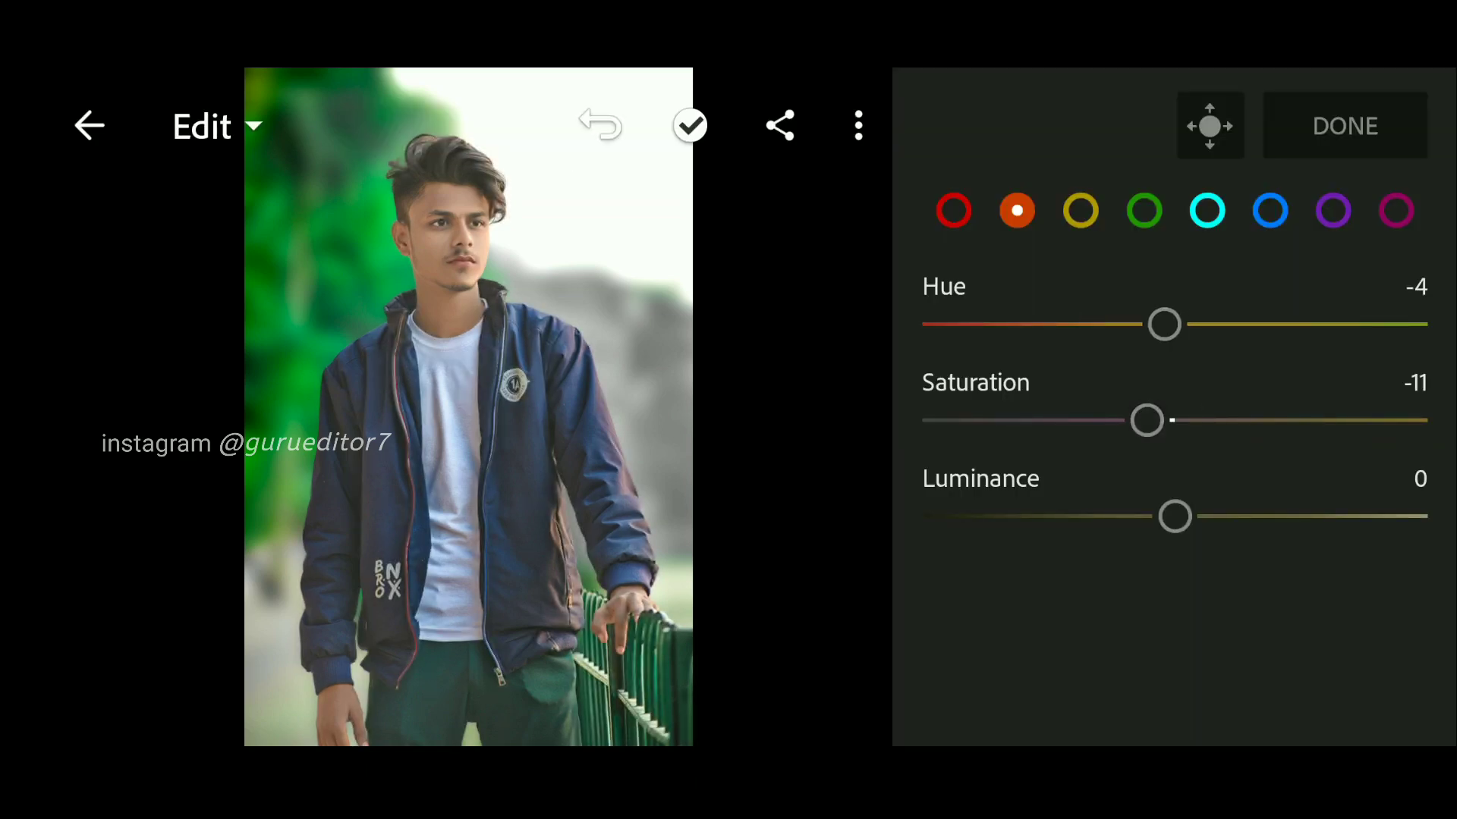
{"action": "left_click_drag", "start_coordinate": [1255, 496], "coordinate": [1275, 484]}
{"action": "left_click", "coordinate": [1085, 211]}
{"action": "mouse_move", "coordinate": [1278, 324]}
{"action": "left_mouse_down"}
{"action": "mouse_move", "coordinate": [1089, 352]}
{"action": "mouse_move", "coordinate": [1169, 353]}
{"action": "left_mouse_up"}
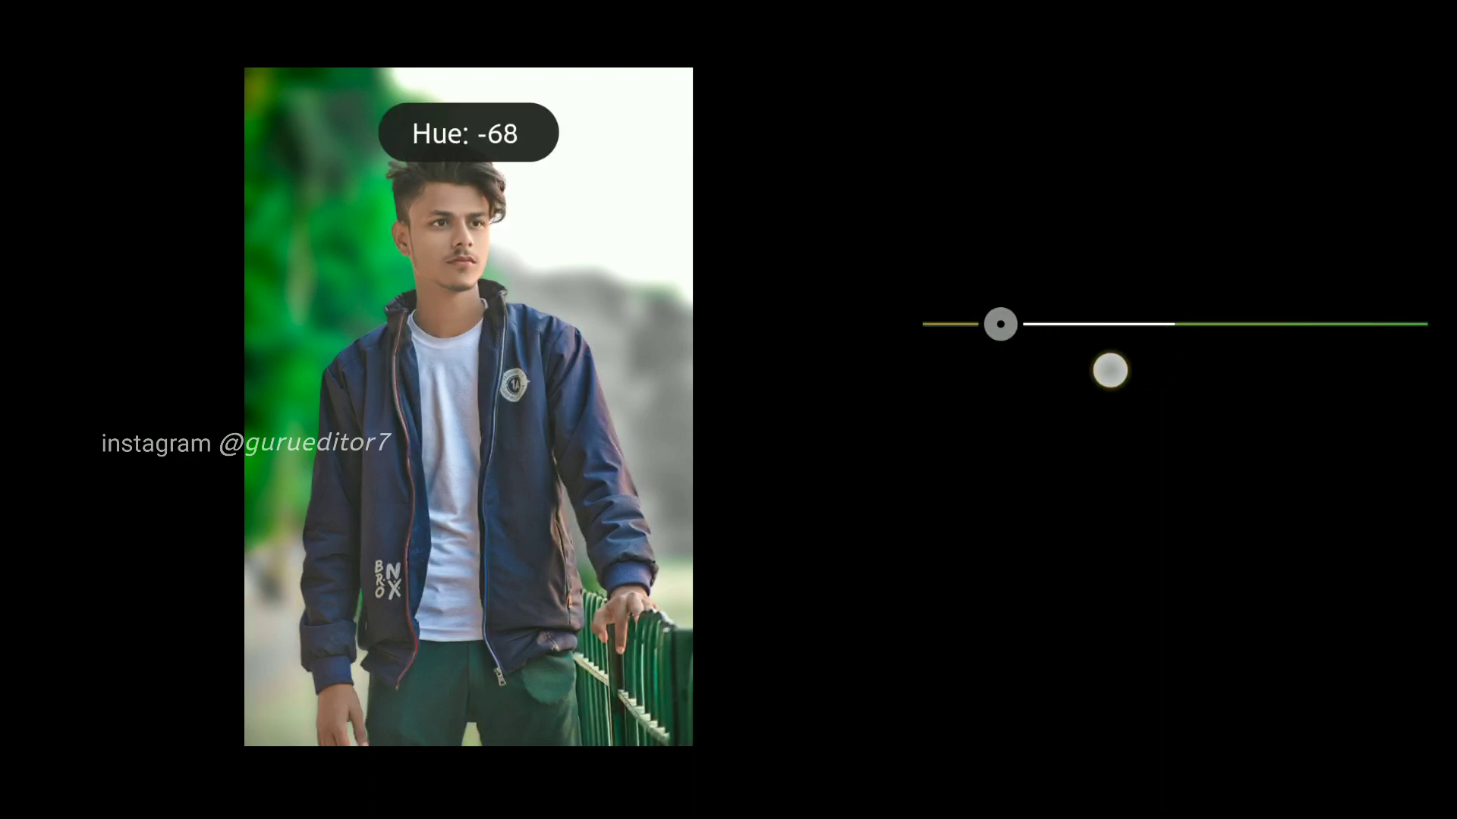
{"action": "left_click_drag", "start_coordinate": [1110, 370], "coordinate": [1109, 368]}
{"action": "left_click_drag", "start_coordinate": [1288, 391], "coordinate": [1002, 431]}
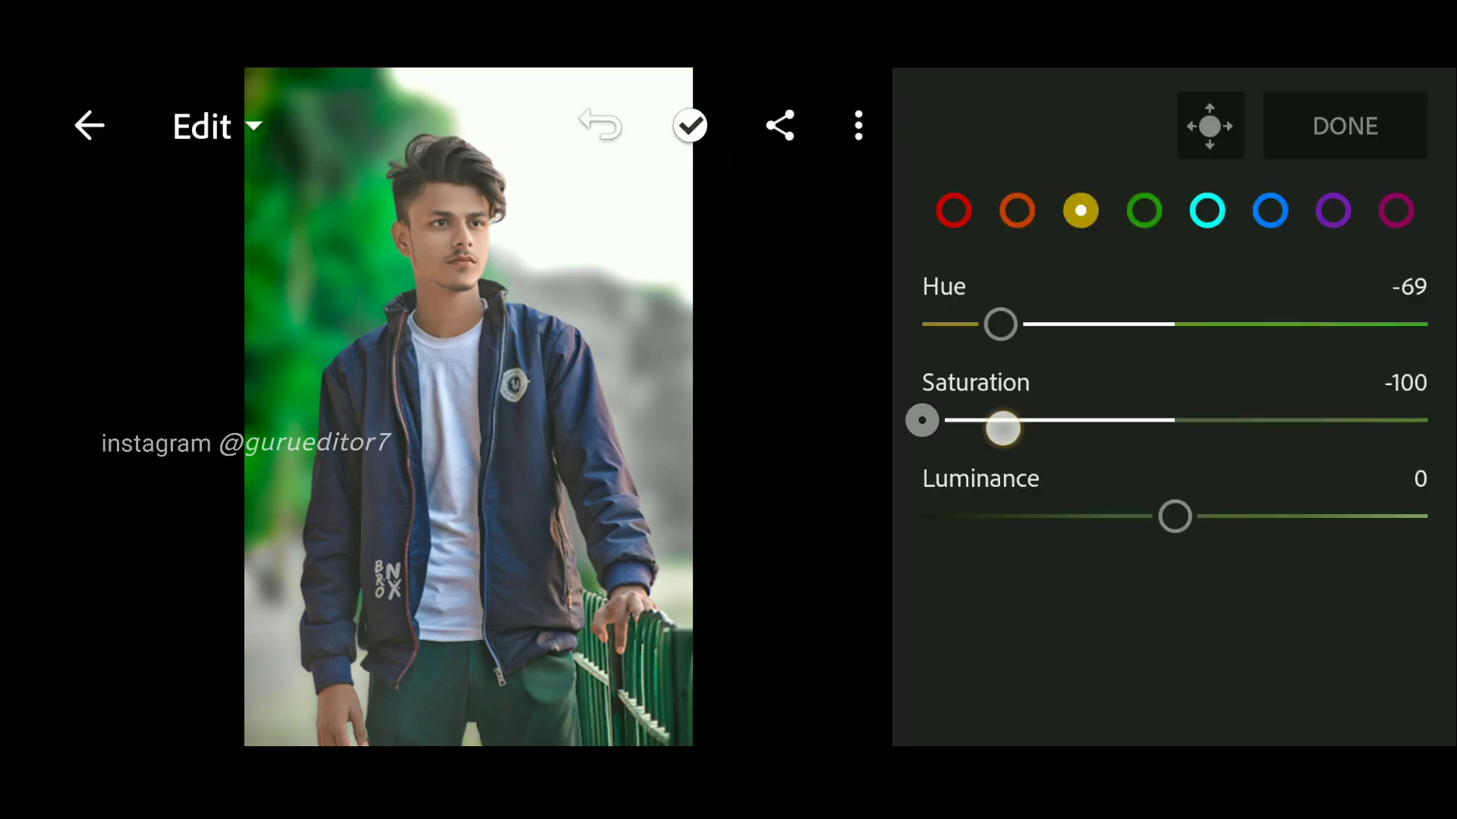
Step: Shift the green hue to teal (100) with saturation -100, and adjust cyan saturation
{"action": "left_click", "coordinate": [1144, 210]}
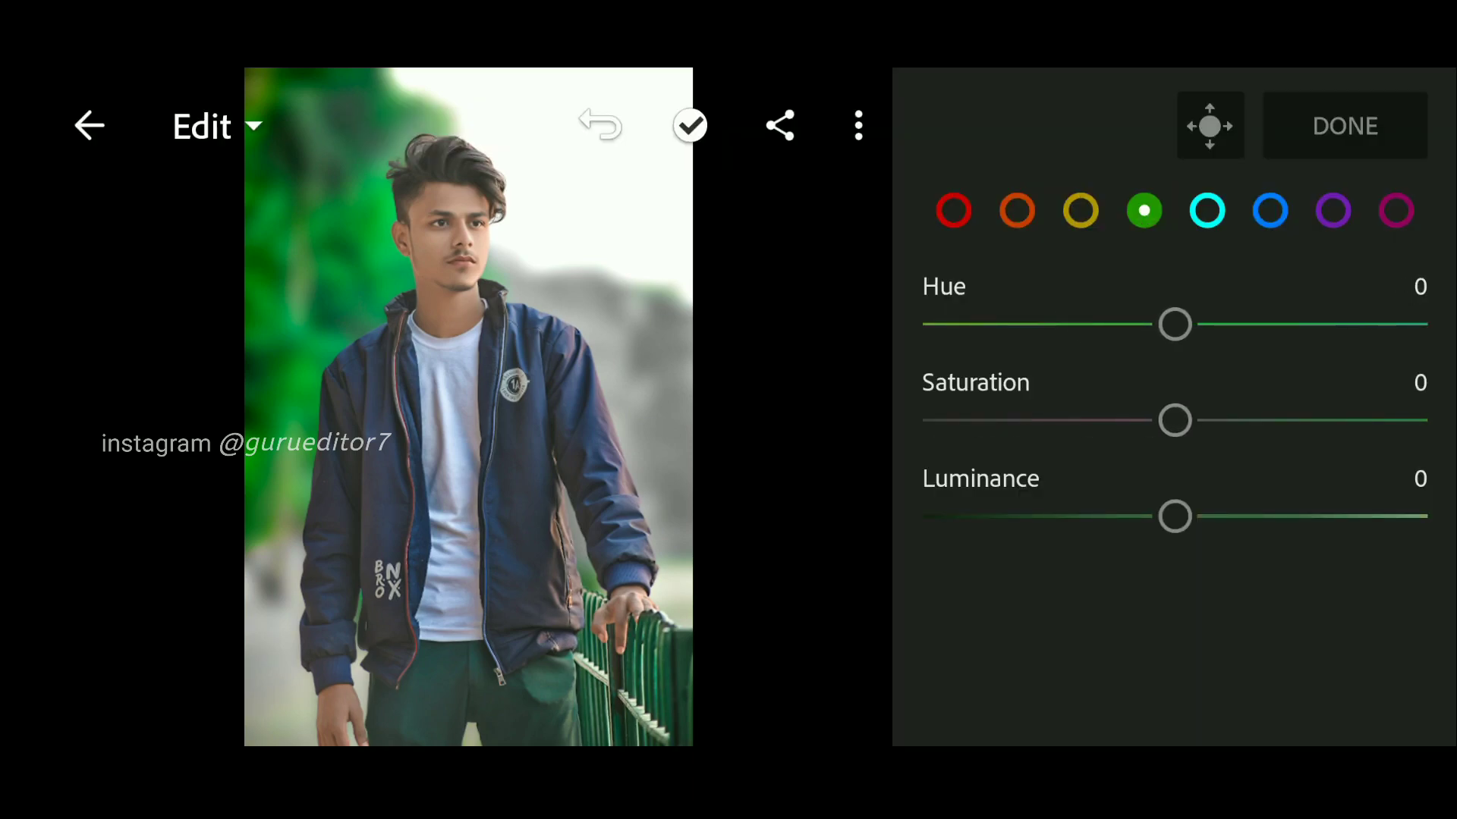
{"action": "left_click_drag", "start_coordinate": [1175, 324], "coordinate": [1427, 324]}
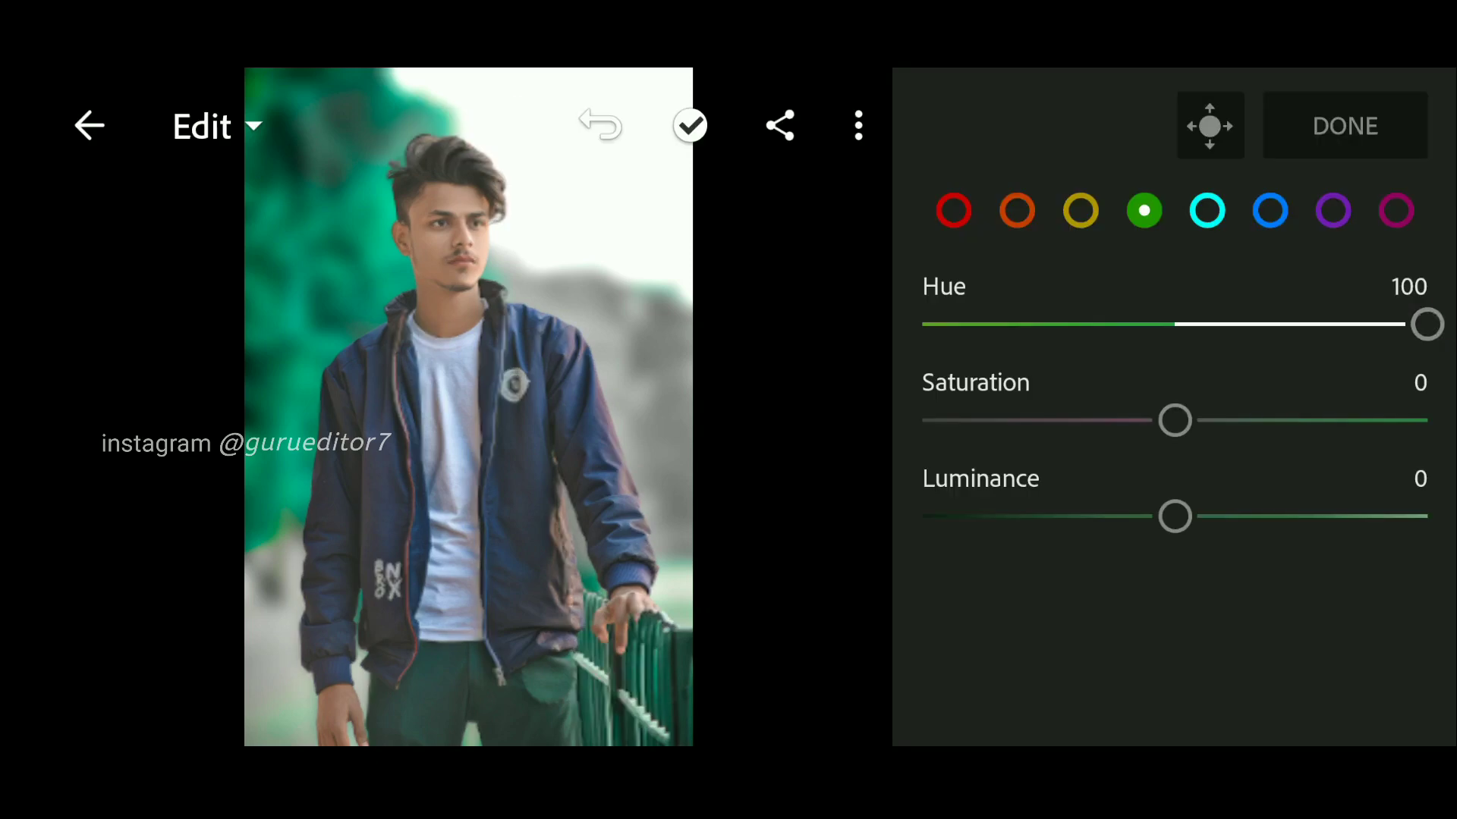
{"action": "mouse_move", "coordinate": [1174, 421]}
{"action": "left_mouse_down"}
{"action": "mouse_move", "coordinate": [921, 420]}
{"action": "mouse_move", "coordinate": [962, 421]}
{"action": "left_mouse_up"}
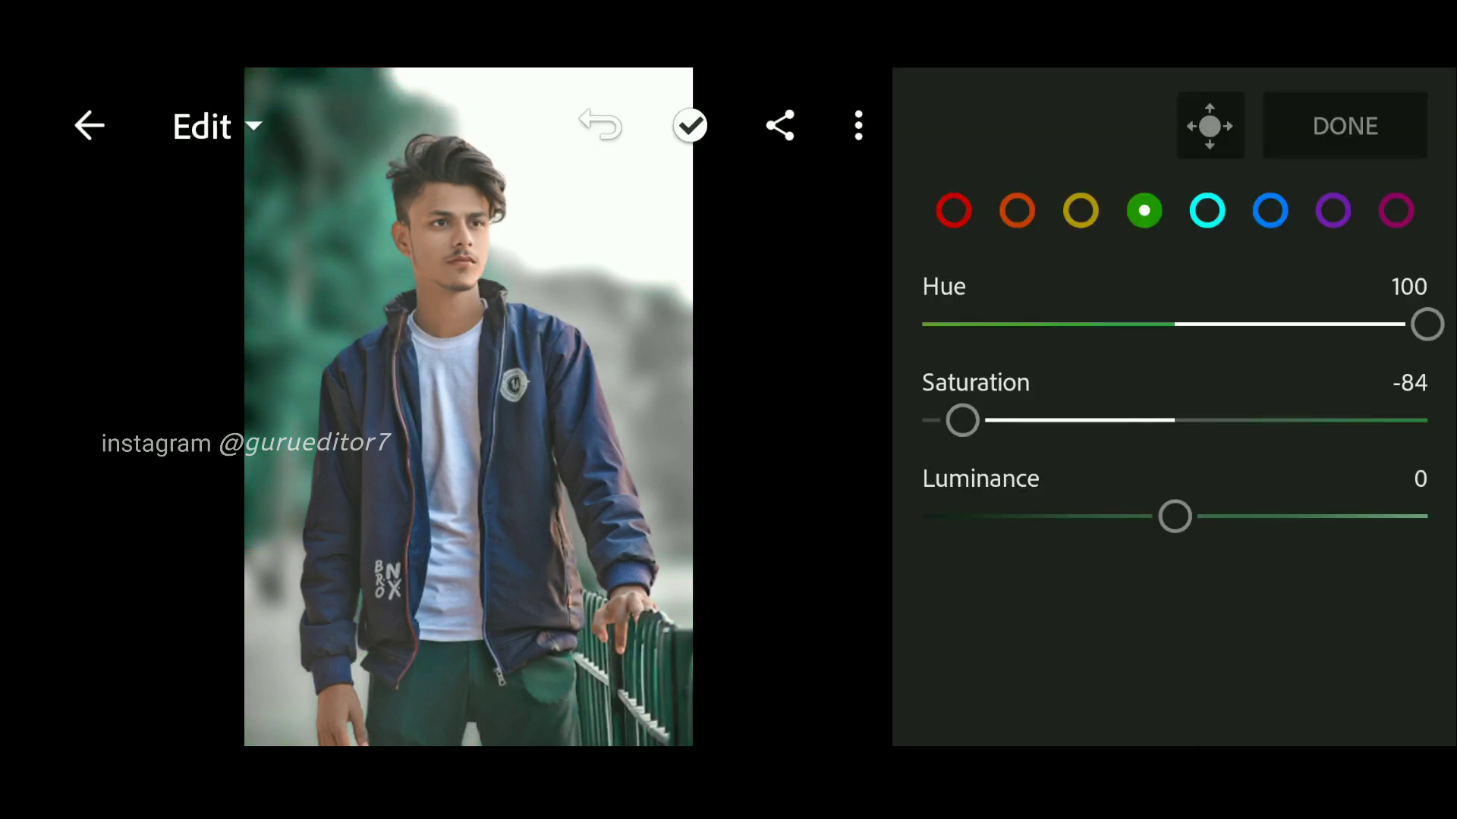
{"action": "left_click", "coordinate": [1207, 210]}
{"action": "mouse_move", "coordinate": [1163, 420]}
{"action": "left_mouse_down"}
{"action": "mouse_move", "coordinate": [865, 445]}
{"action": "mouse_move", "coordinate": [1168, 429]}
{"action": "mouse_move", "coordinate": [930, 456]}
{"action": "mouse_move", "coordinate": [1386, 400]}
{"action": "left_mouse_up"}
{"action": "left_click", "coordinate": [1144, 210]}
{"action": "left_click_drag", "start_coordinate": [1080, 419], "coordinate": [1040, 419]}
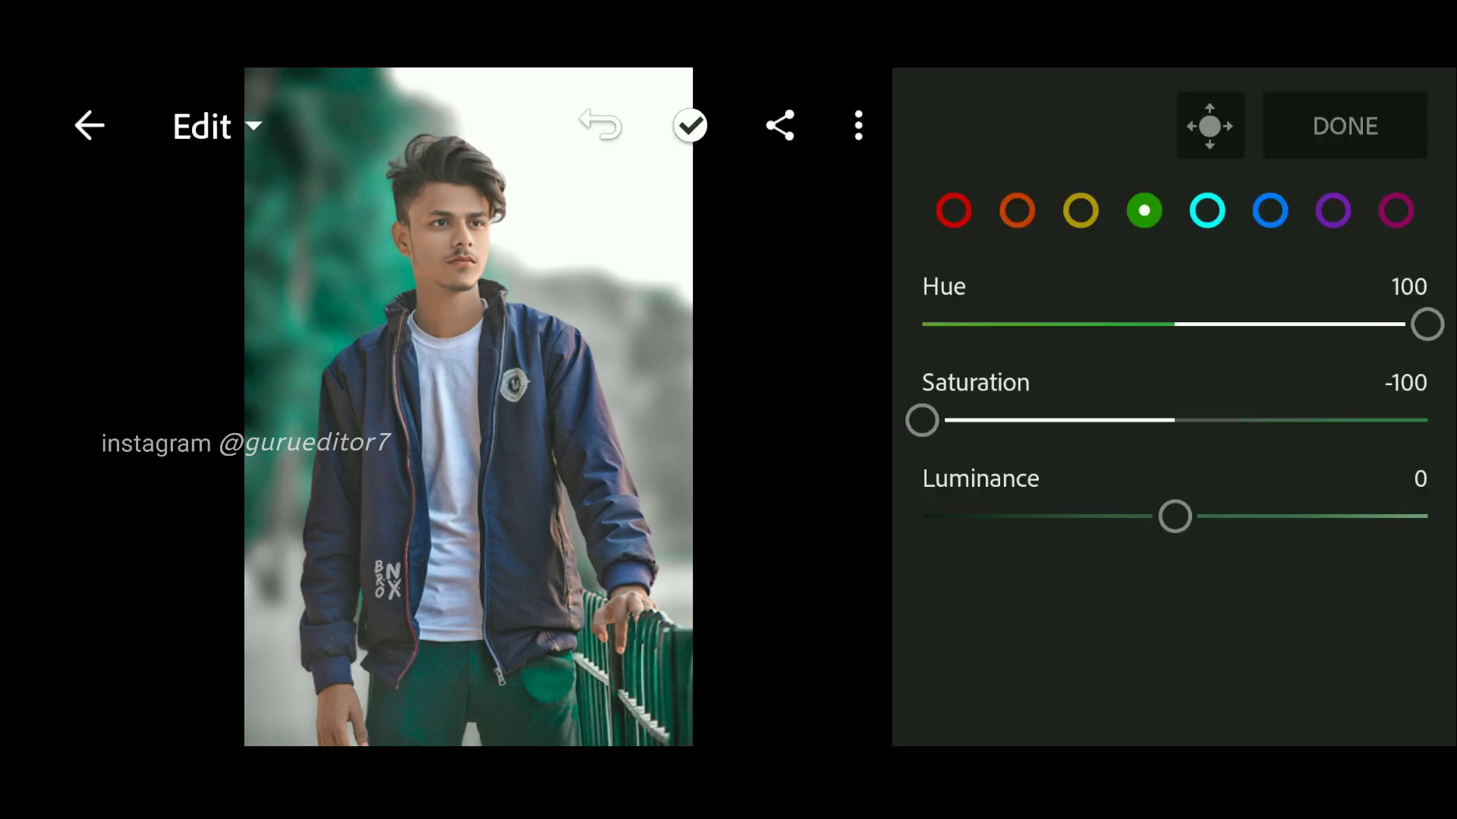
Step: Fully desaturate blues (luminance 24), purples and magentas to grey the jacket, then finish the mix
{"action": "left_click", "coordinate": [1270, 210]}
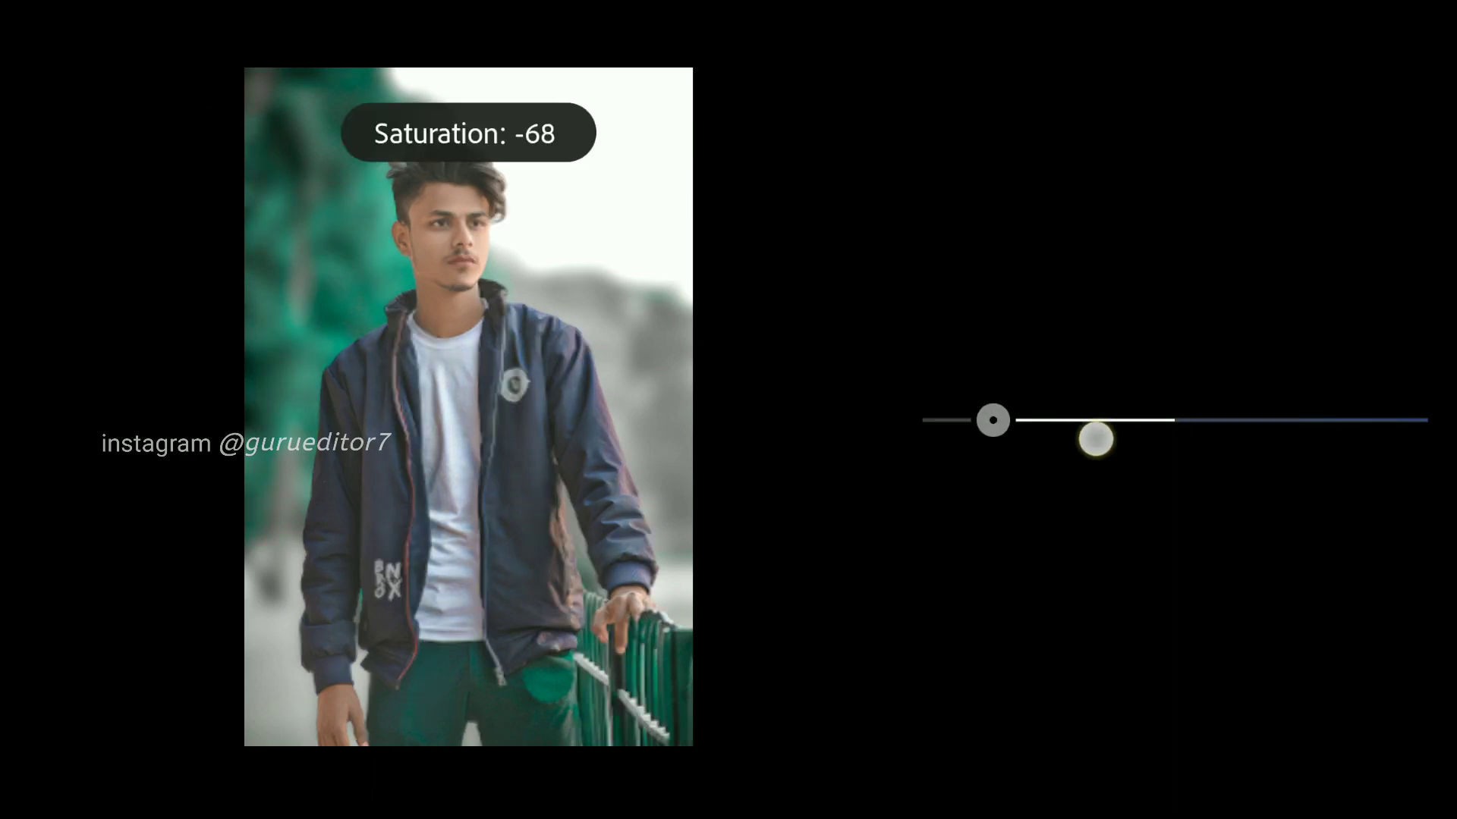
{"action": "left_click_drag", "start_coordinate": [1168, 436], "coordinate": [843, 472]}
{"action": "left_click_drag", "start_coordinate": [1263, 501], "coordinate": [1325, 500]}
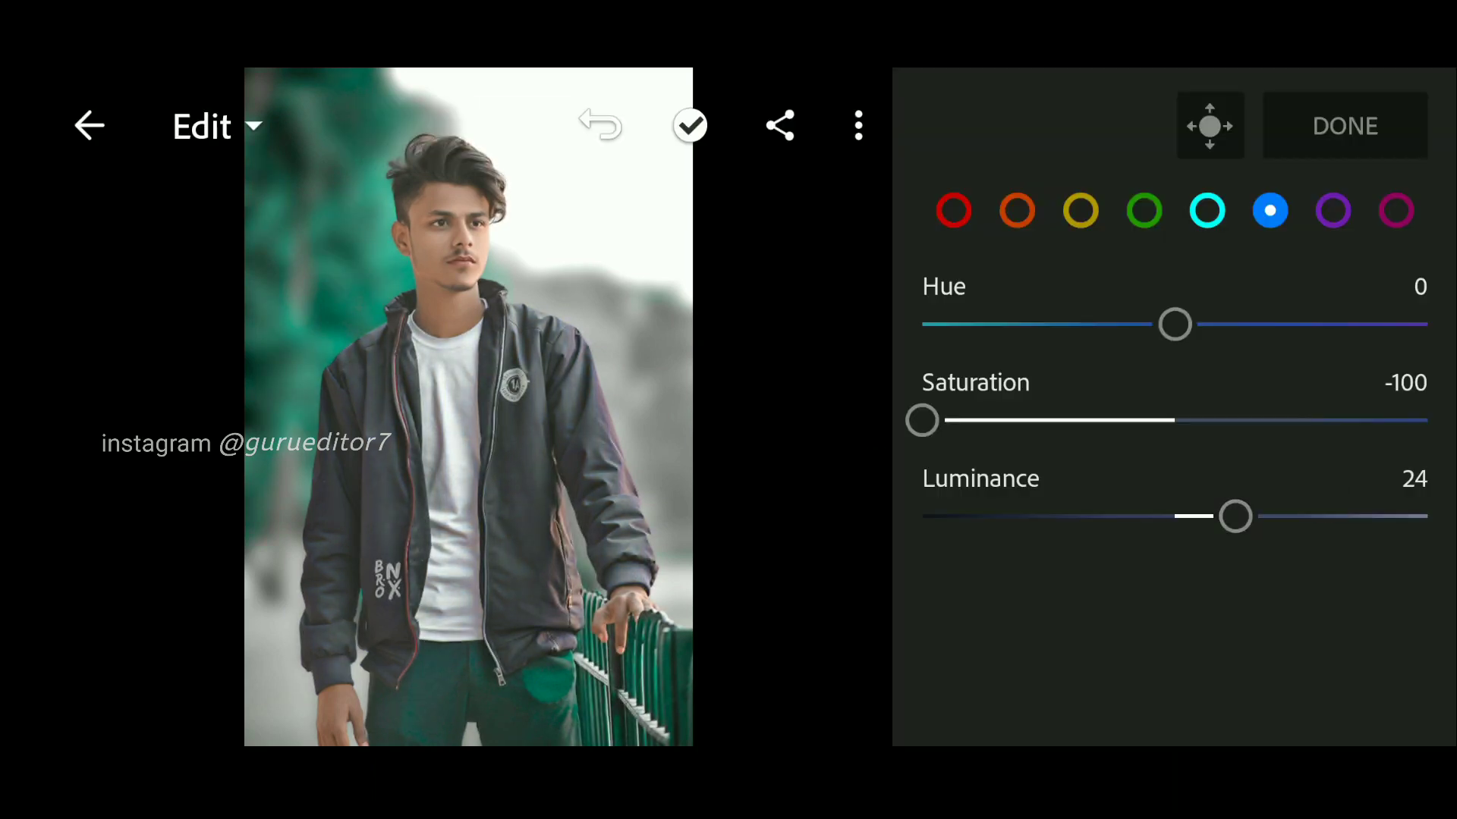
{"action": "left_click", "coordinate": [1330, 210]}
{"action": "left_click_drag", "start_coordinate": [1112, 419], "coordinate": [801, 438]}
{"action": "left_click", "coordinate": [1396, 210]}
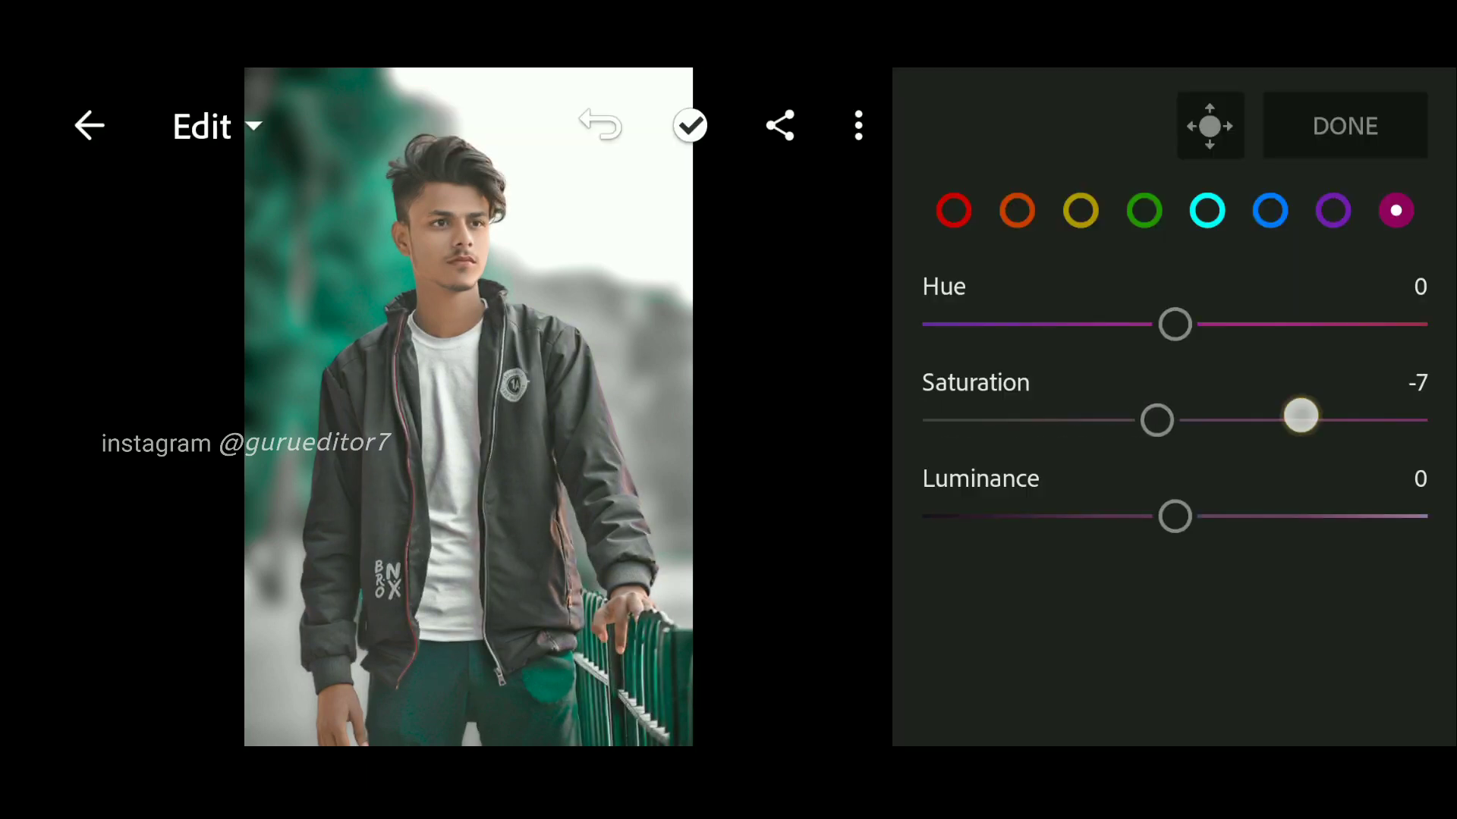
{"action": "left_click_drag", "start_coordinate": [1300, 416], "coordinate": [699, 483]}
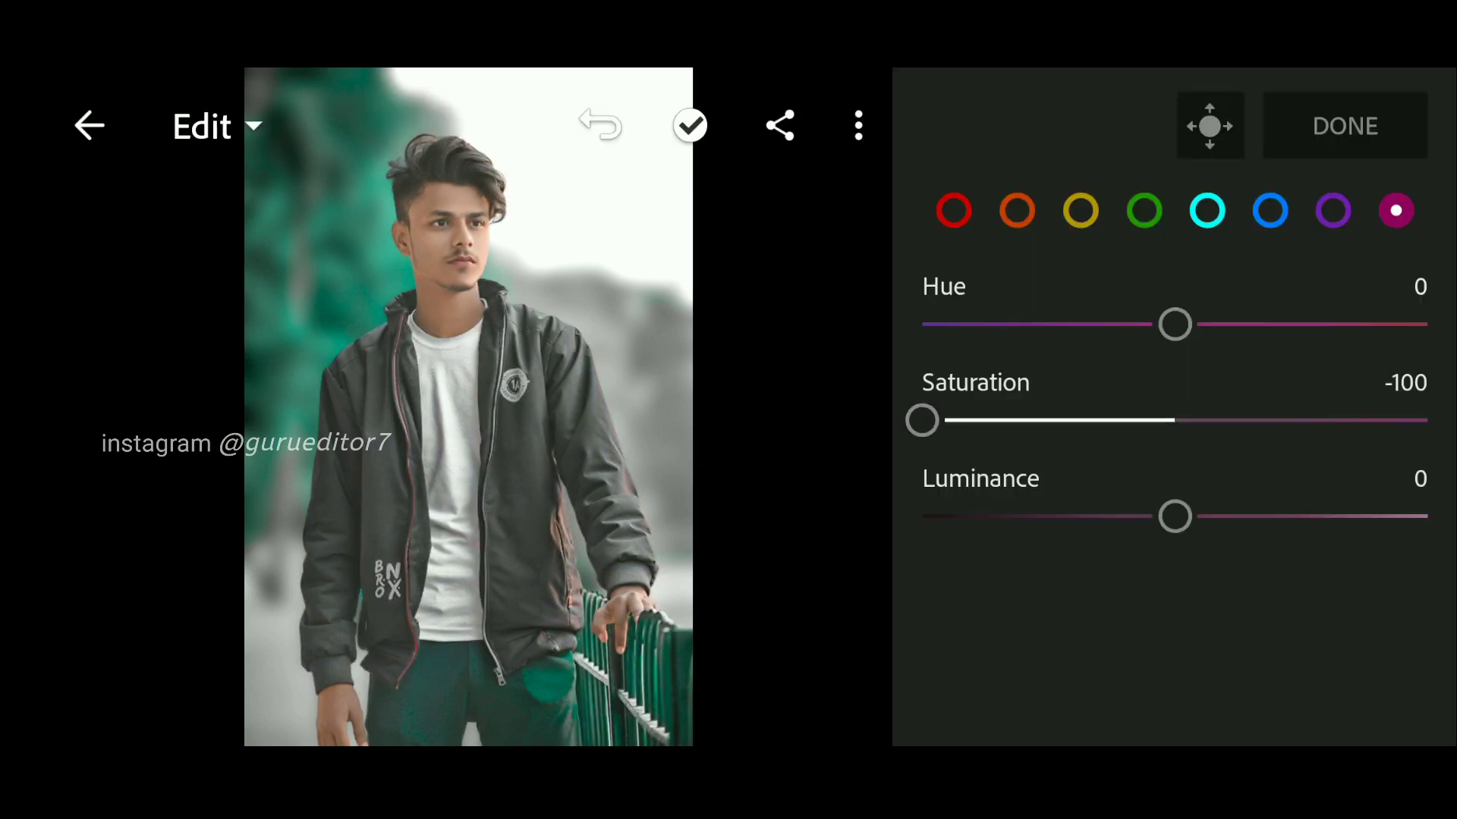
{"action": "left_click", "coordinate": [1345, 128]}
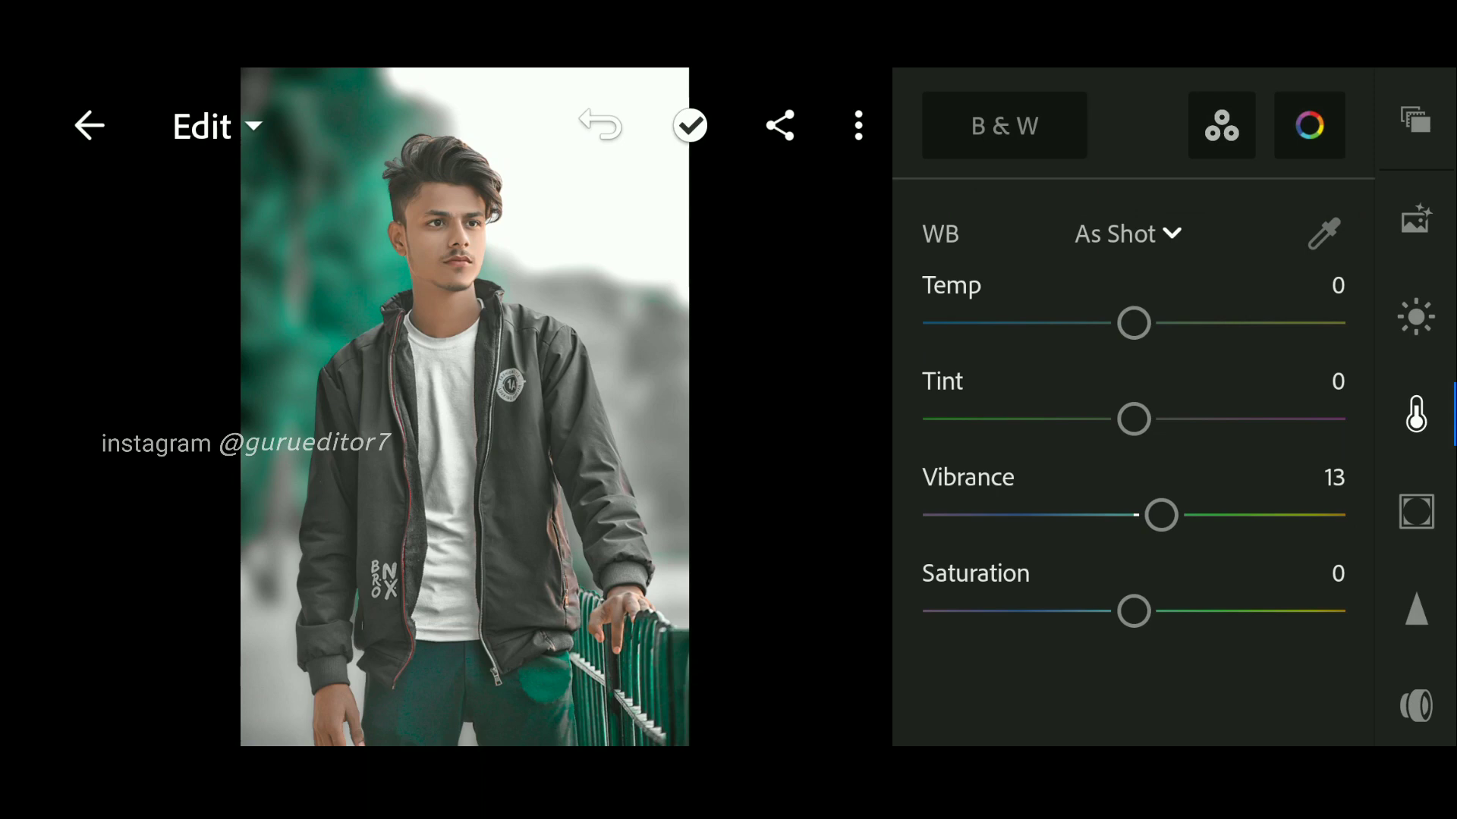
Step: In the Light panel, apply Shadows 12, Highlights -18, Contrast 11, Whites 21, Blacks -25
{"action": "left_click", "coordinate": [1416, 318]}
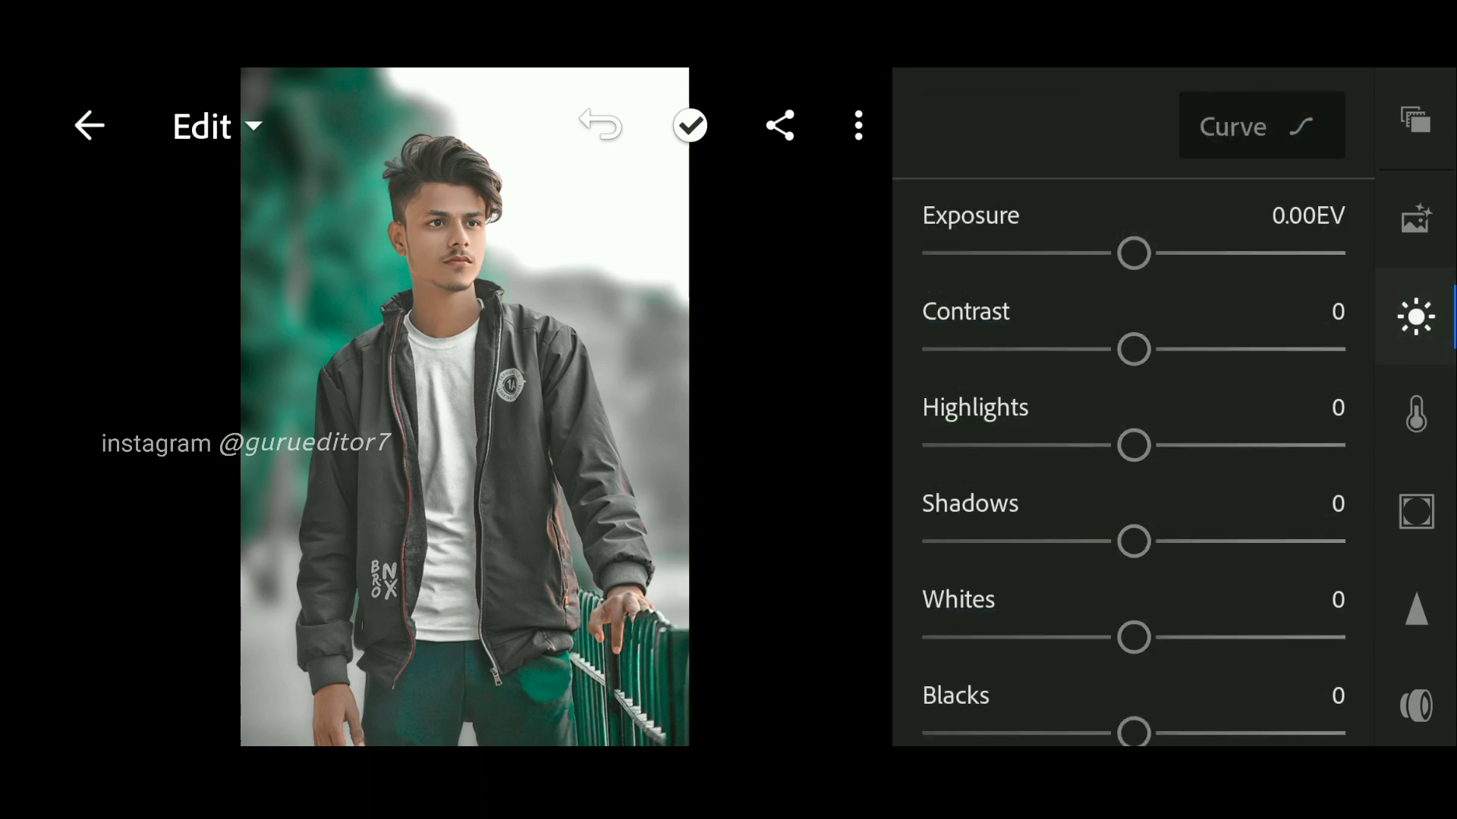
{"action": "left_click_drag", "start_coordinate": [1233, 541], "coordinate": [1254, 540]}
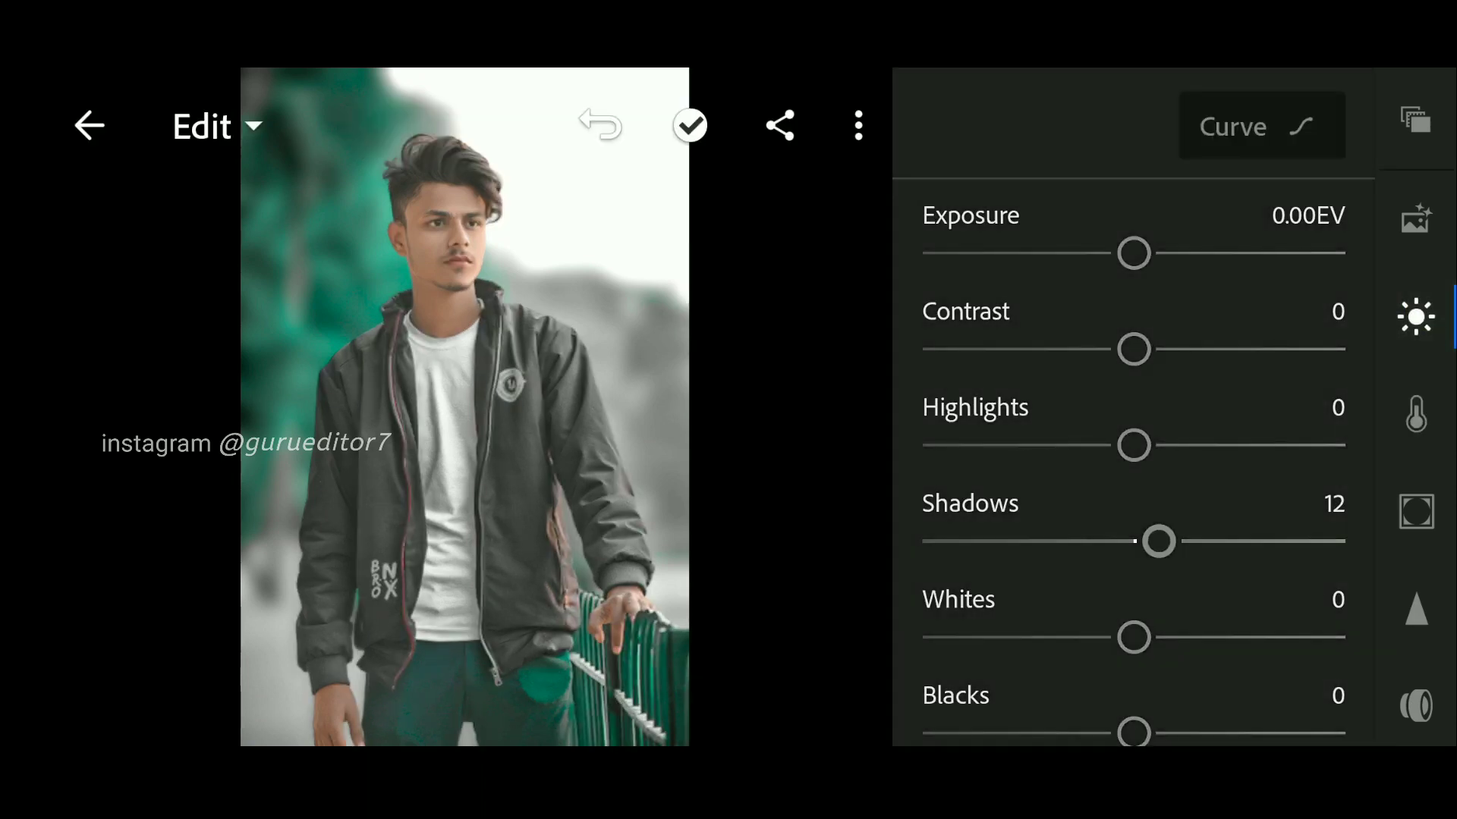
{"action": "left_click_drag", "start_coordinate": [1239, 445], "coordinate": [1212, 443]}
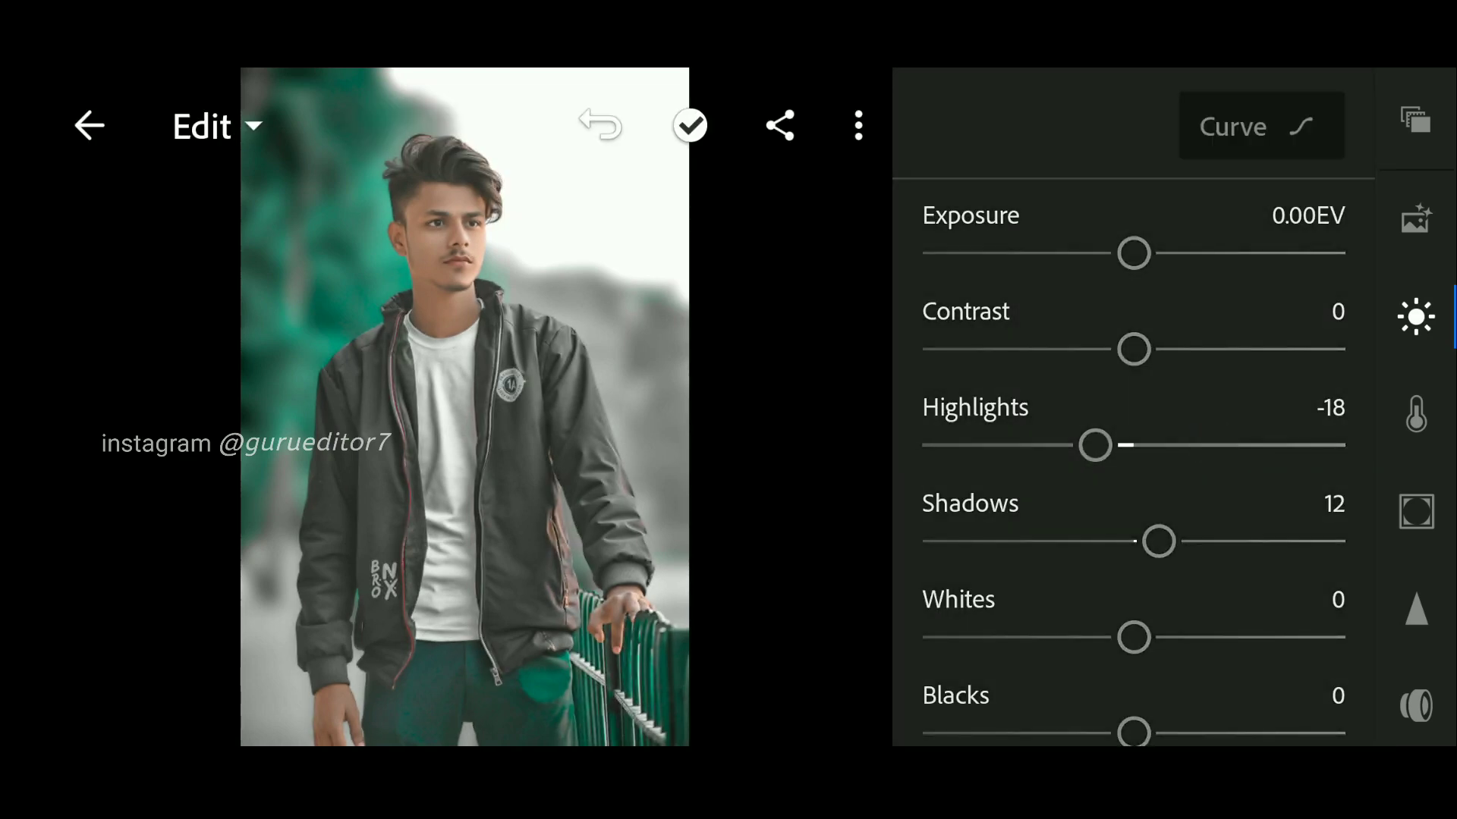
{"action": "mouse_move", "coordinate": [1261, 345]}
{"action": "left_mouse_down"}
{"action": "mouse_move", "coordinate": [1286, 349]}
{"action": "mouse_move", "coordinate": [1275, 348]}
{"action": "left_mouse_up"}
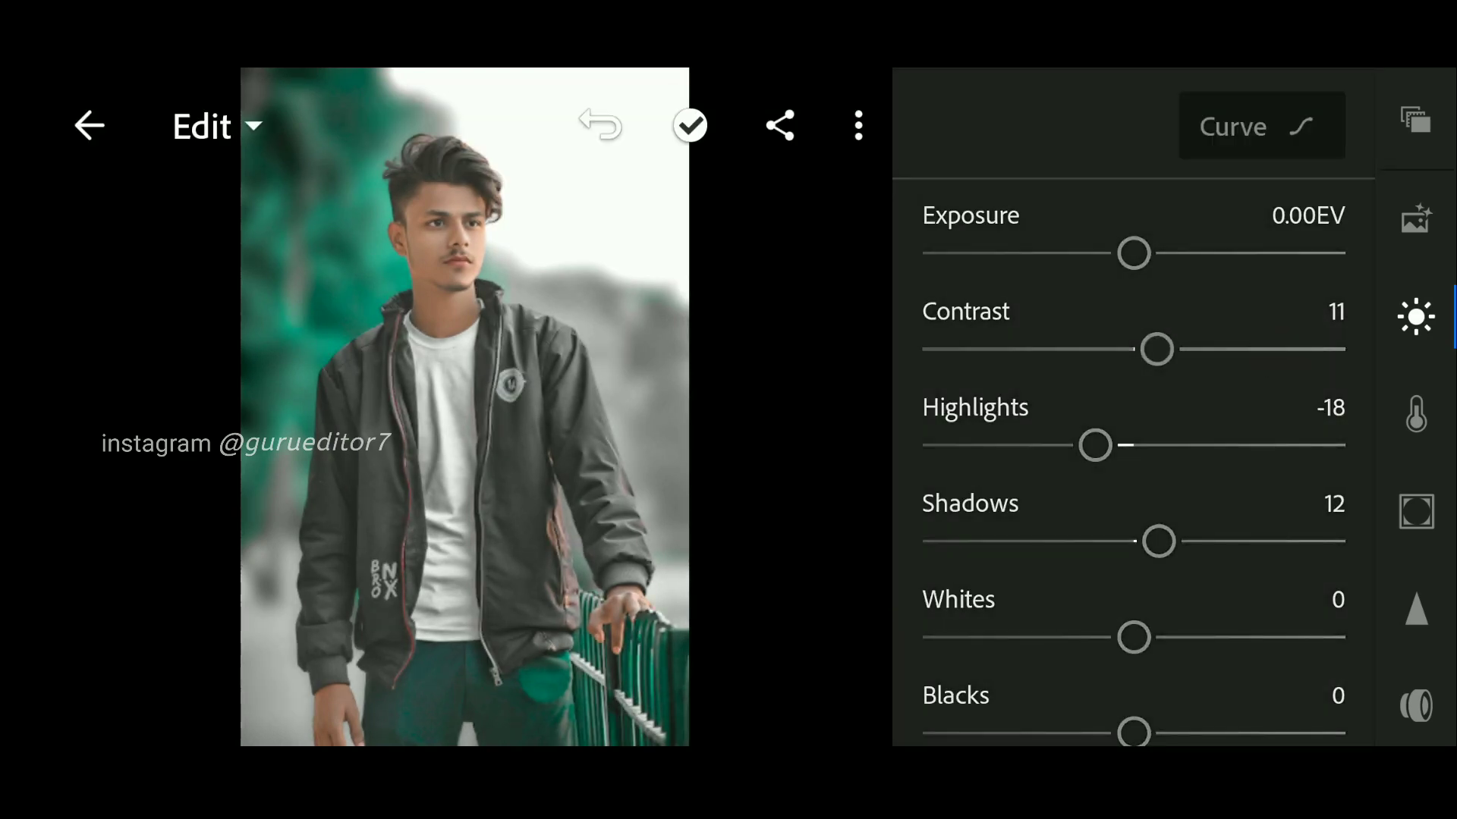
{"action": "mouse_move", "coordinate": [1253, 618]}
{"action": "left_mouse_down"}
{"action": "mouse_move", "coordinate": [1278, 611]}
{"action": "mouse_move", "coordinate": [1272, 527]}
{"action": "left_mouse_up"}
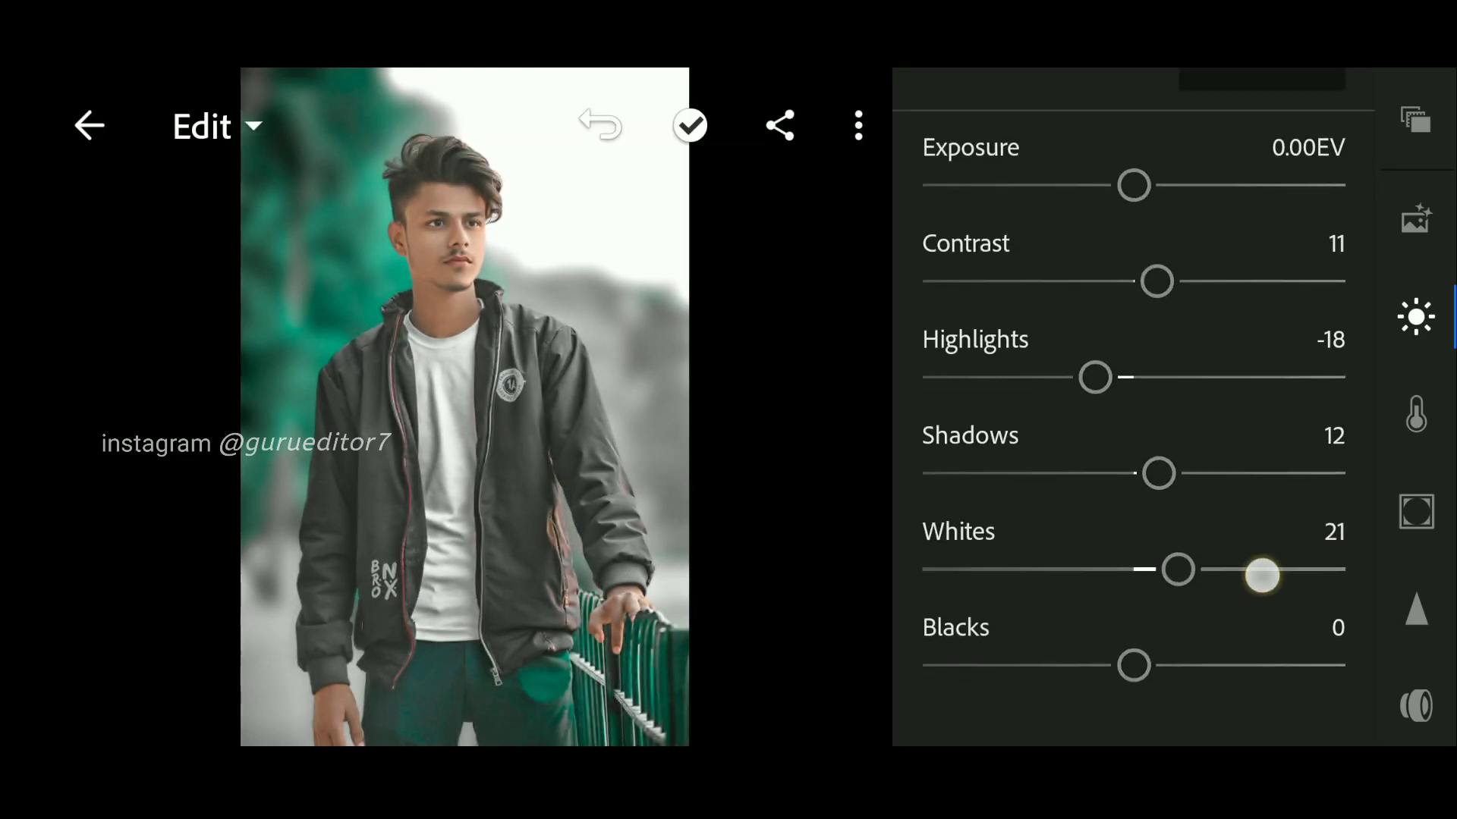
{"action": "left_click_drag", "start_coordinate": [1256, 659], "coordinate": [1199, 658]}
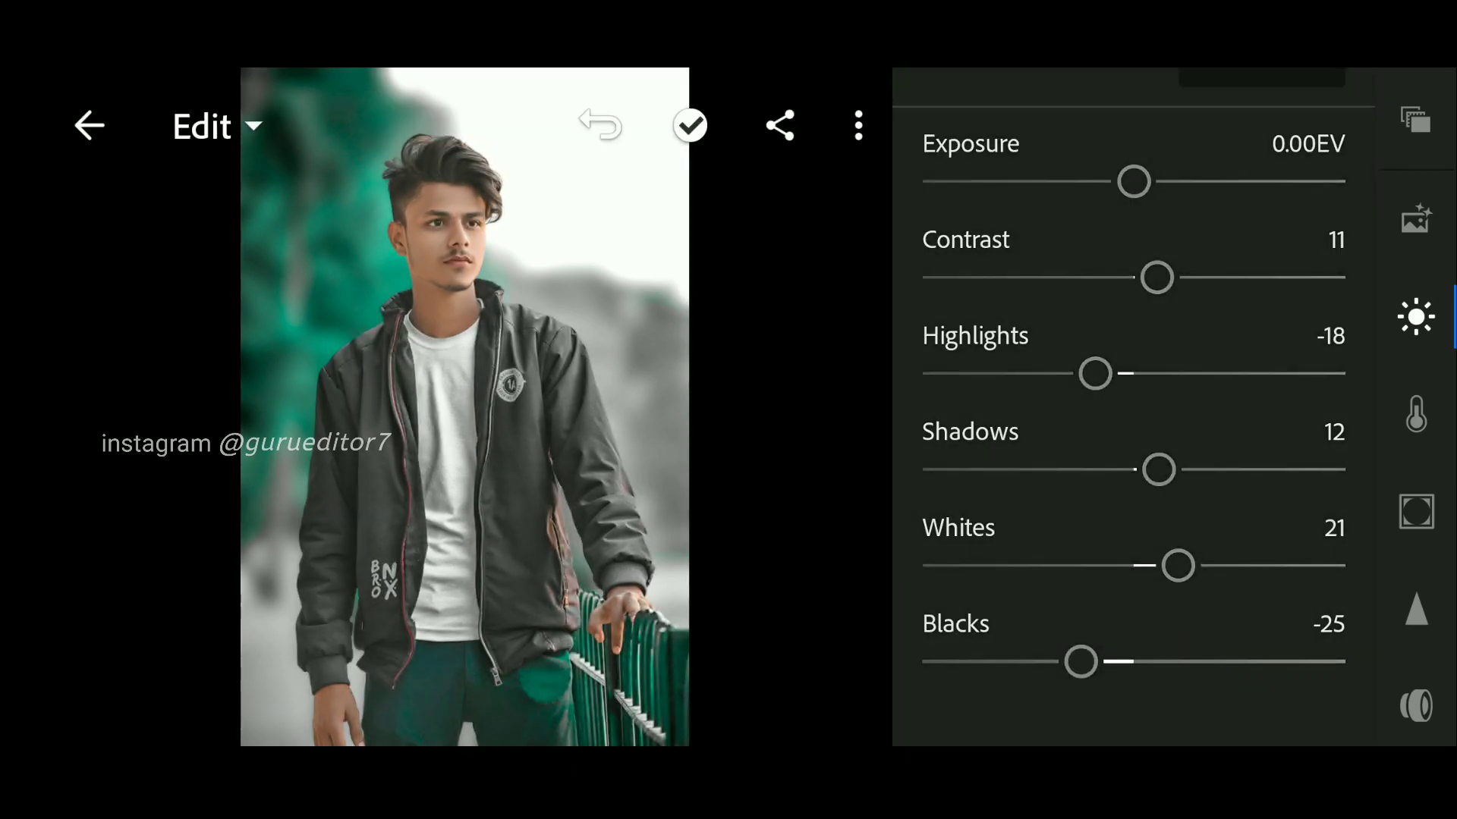
{"action": "left_click", "coordinate": [1415, 317]}
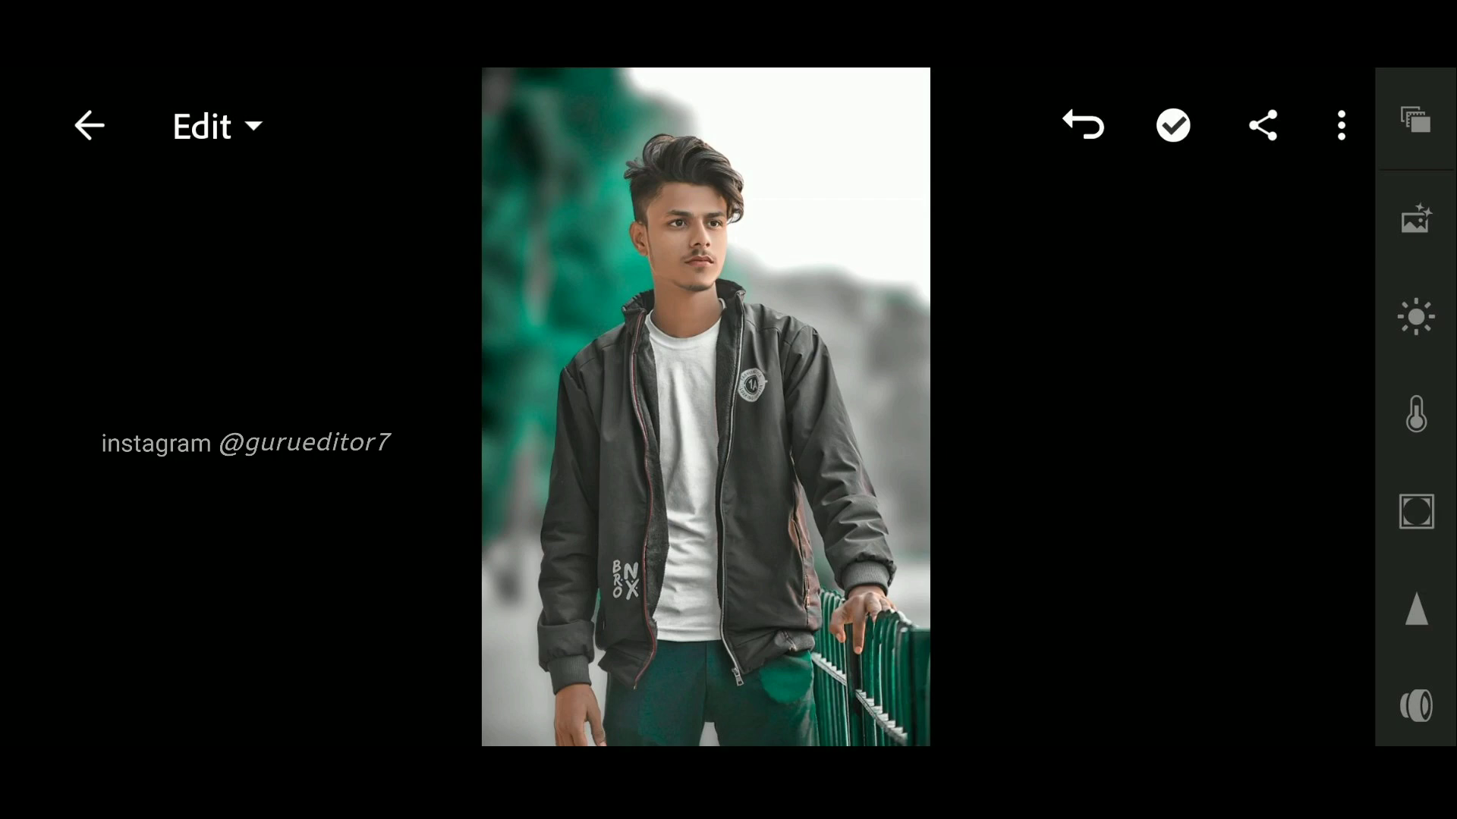